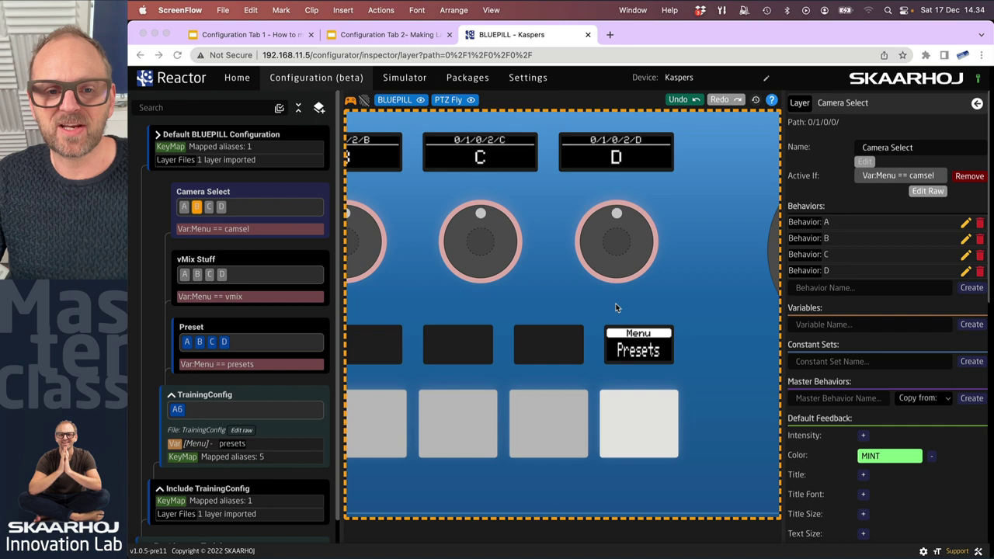
Step: Zoom out and press the simulated A6 button to cycle Menu through presets and vmix, ending on camsel
scroll(581, 317, down, 3)
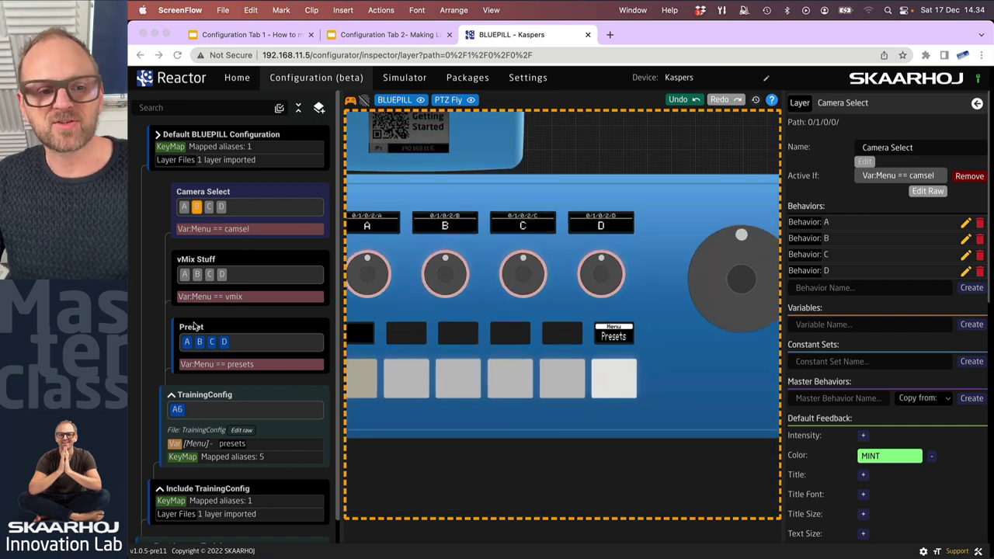
click(629, 401)
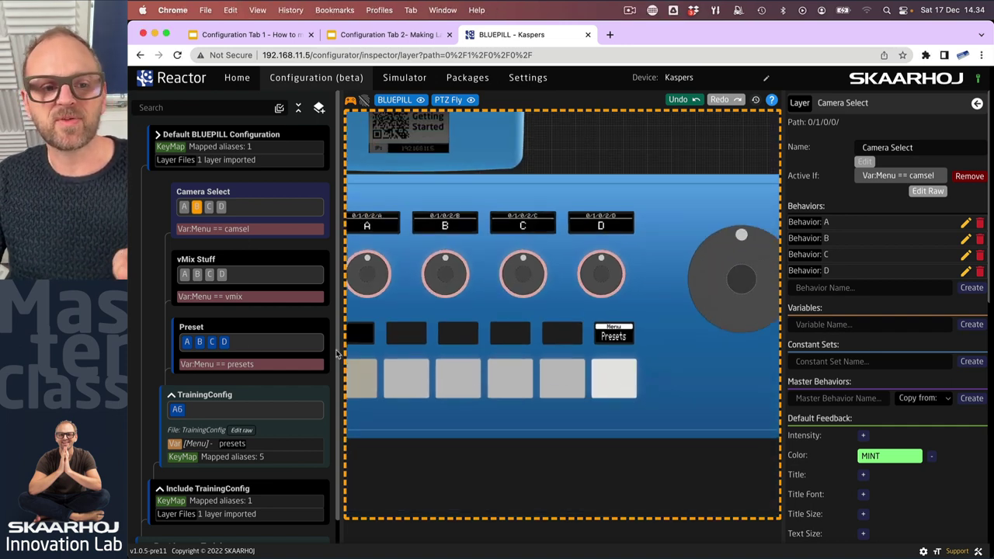
click(613, 394)
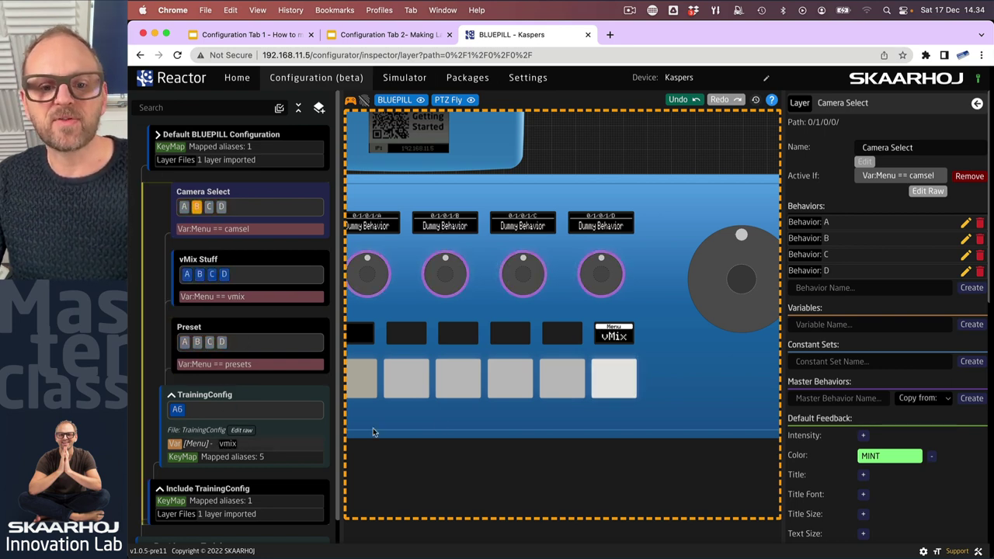
click(619, 393)
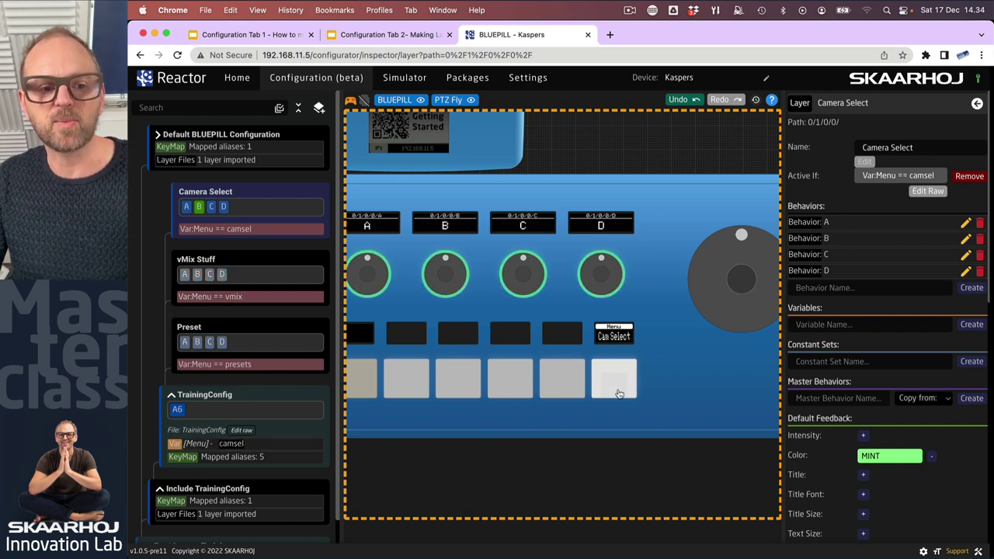
click(619, 394)
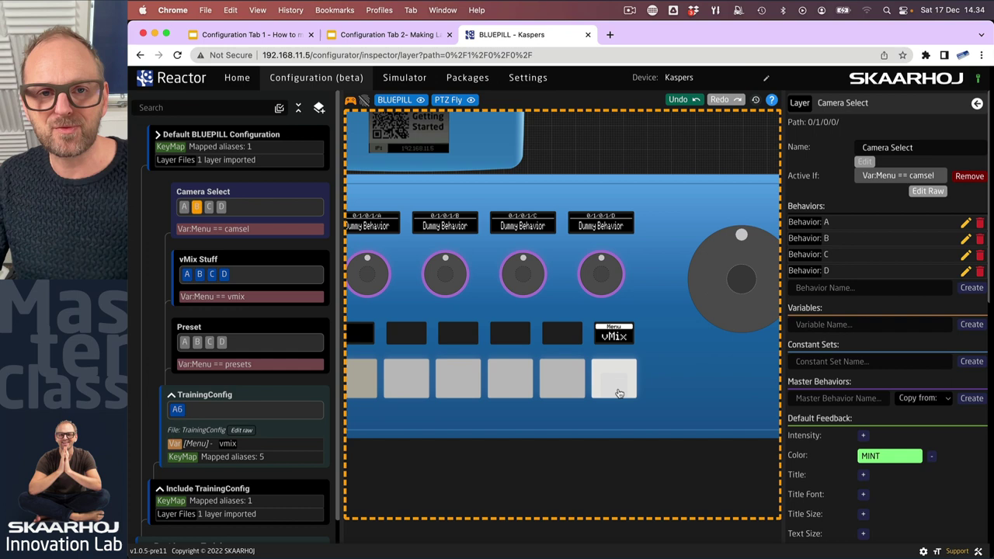
click(619, 393)
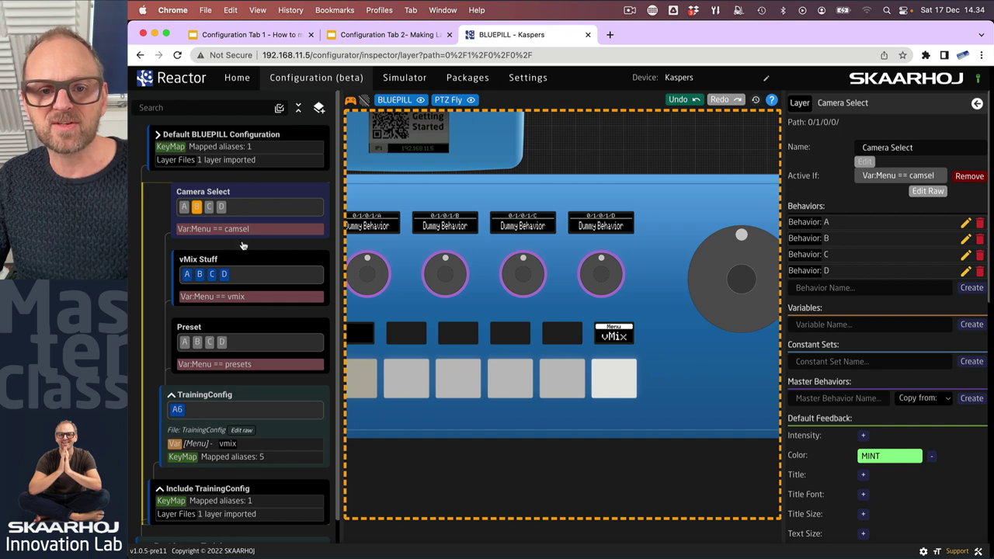
click(617, 391)
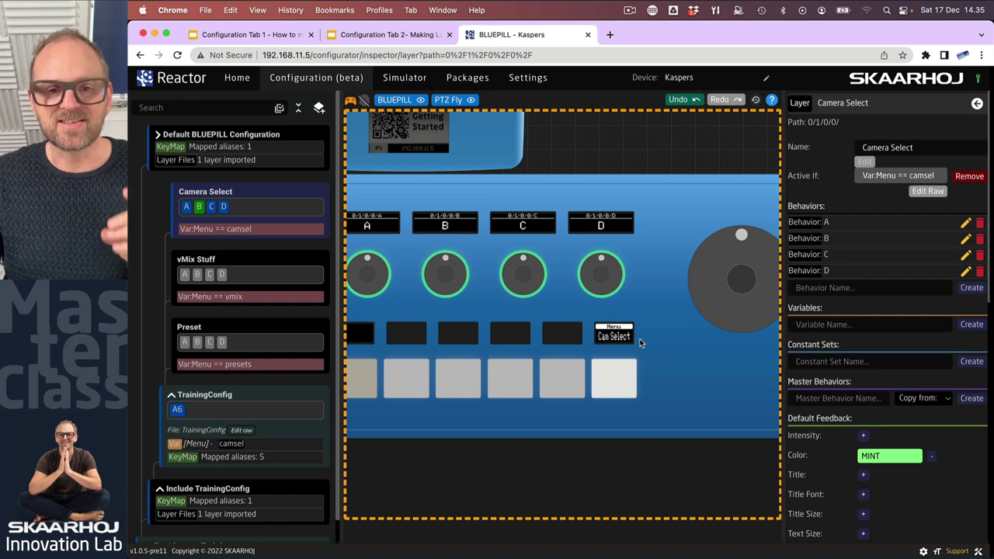
Step: Leave simulation mode and open A6's StepChange behavior on Var:Menu, browsing behavior types without changing it
click(351, 102)
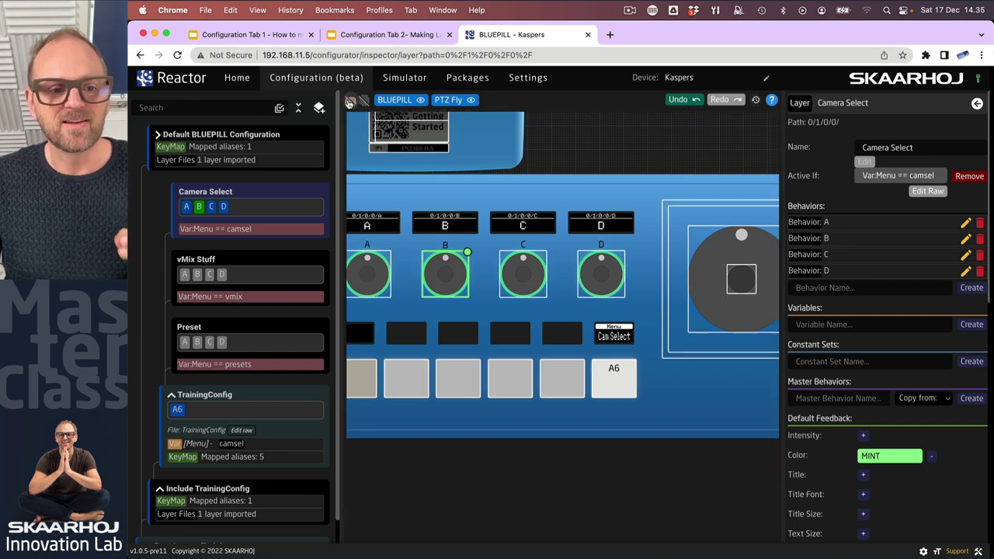
click(178, 412)
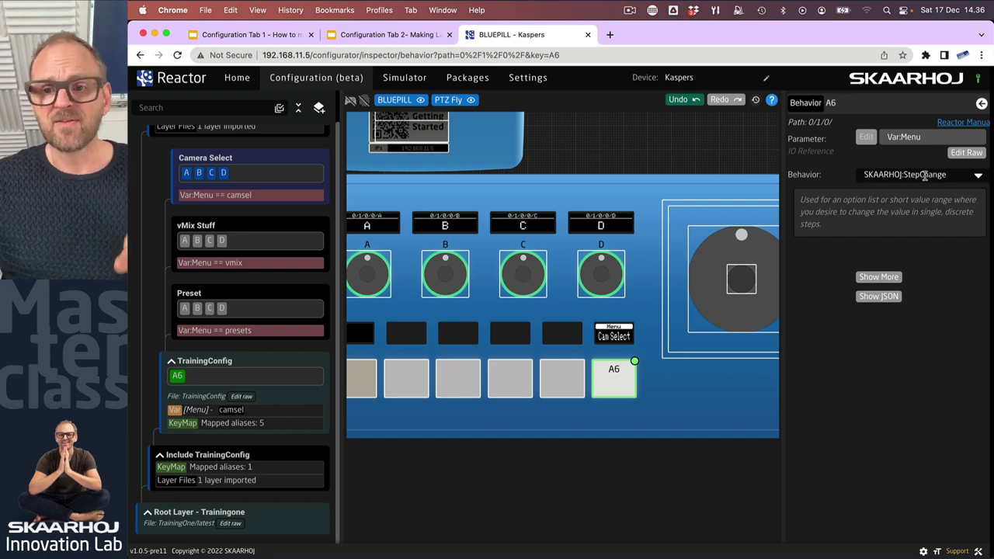
click(977, 175)
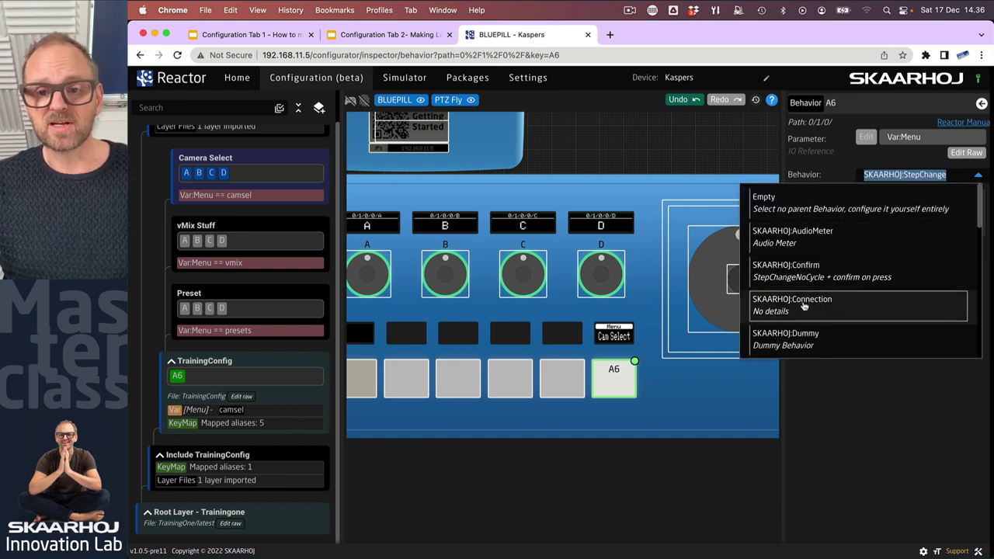
scroll(810, 320, down, 5)
scroll(816, 318, down, 5)
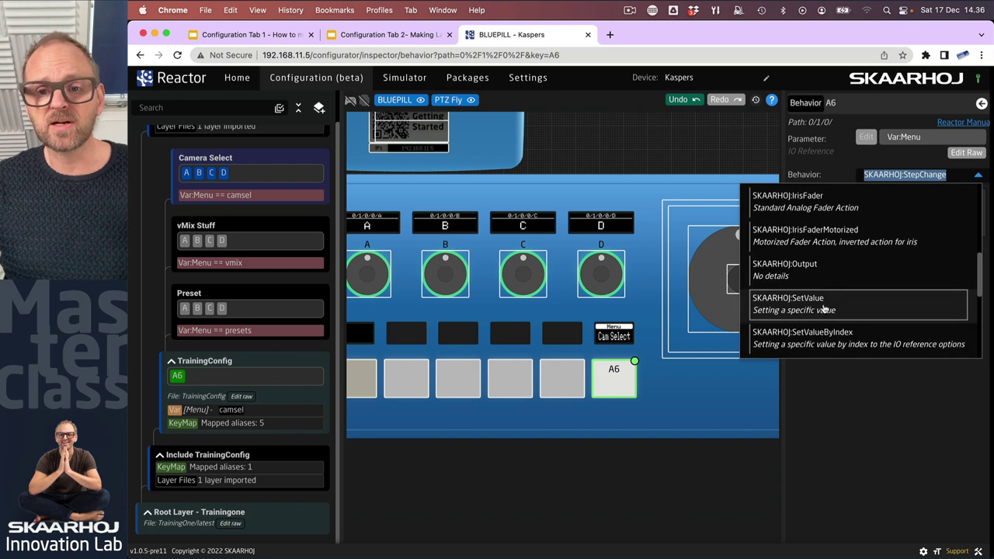
click(873, 402)
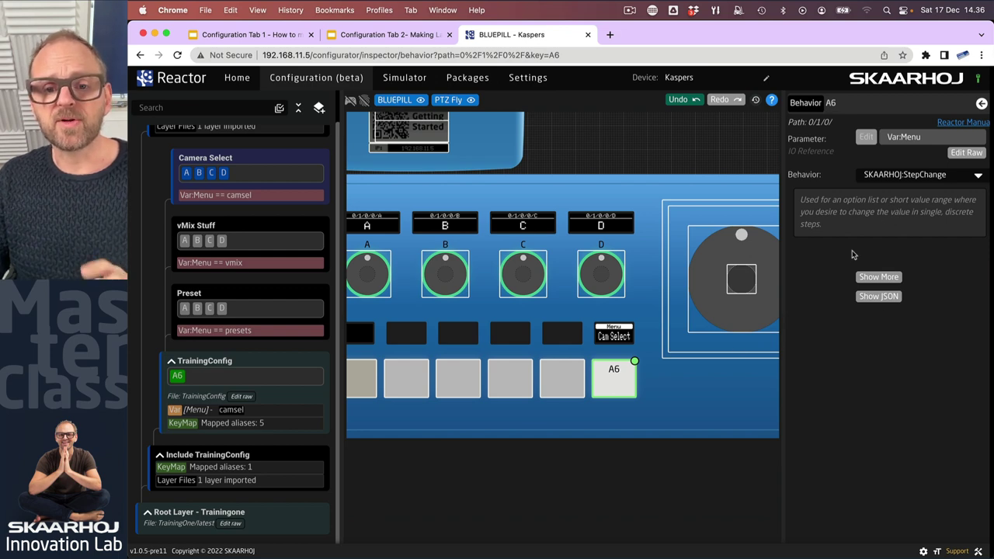
Step: Delete button A6's existing TrainingConfig behavior
right_click(614, 382)
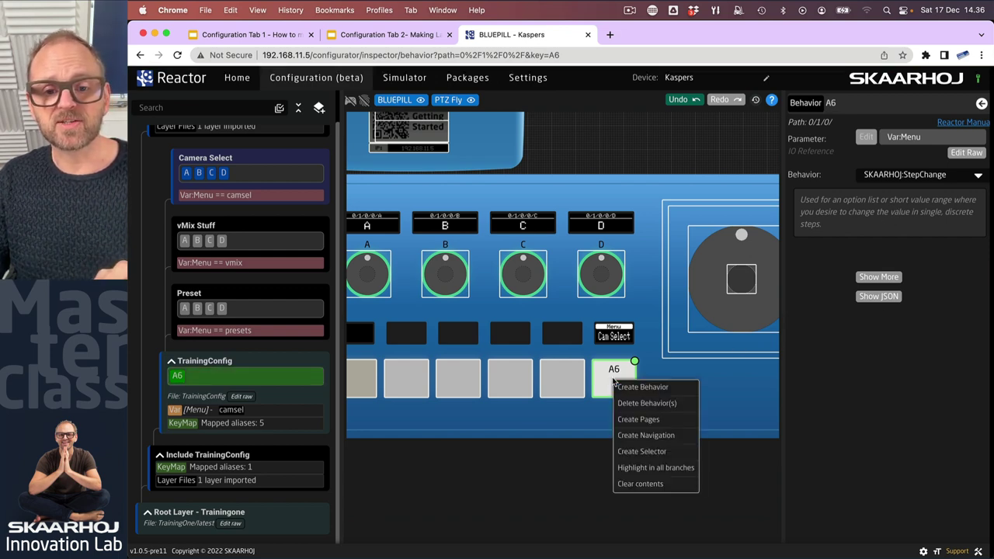
click(631, 404)
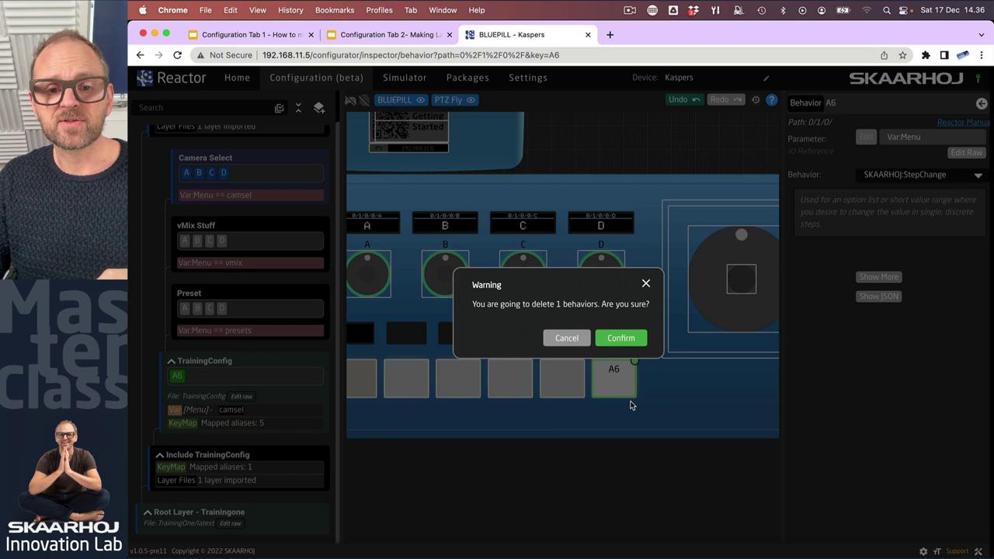
click(621, 343)
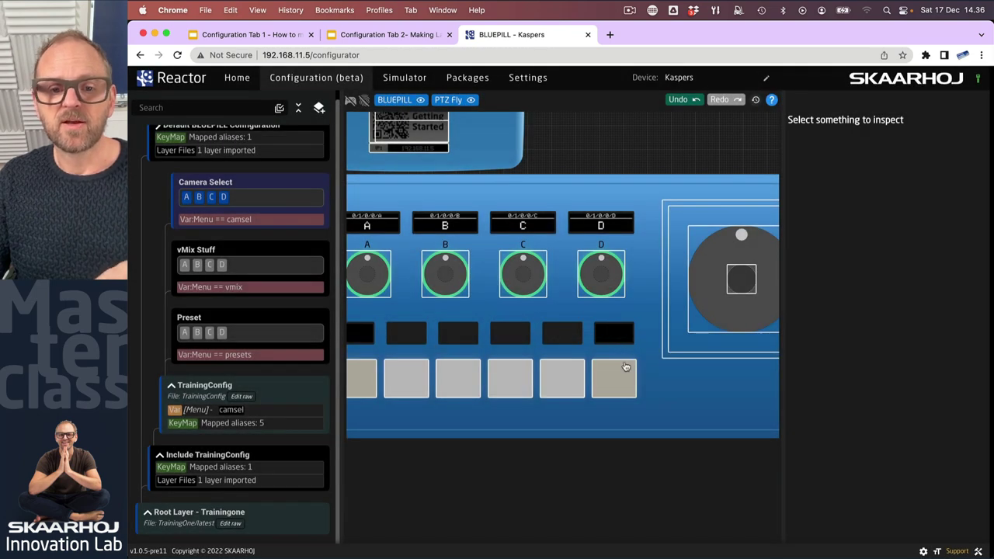
Step: Create a new behavior for A6 with the Menu variable as its parameter
click(615, 385)
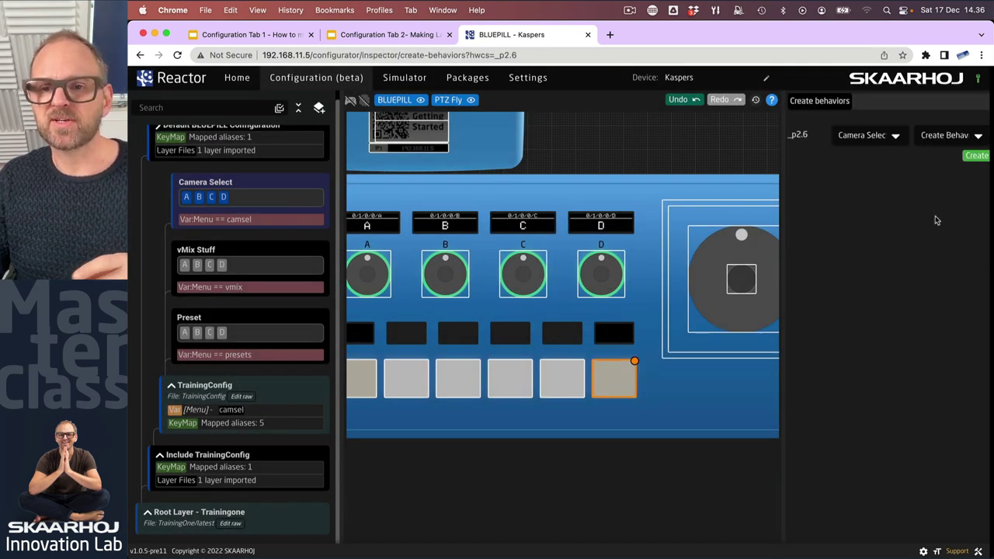
click(976, 156)
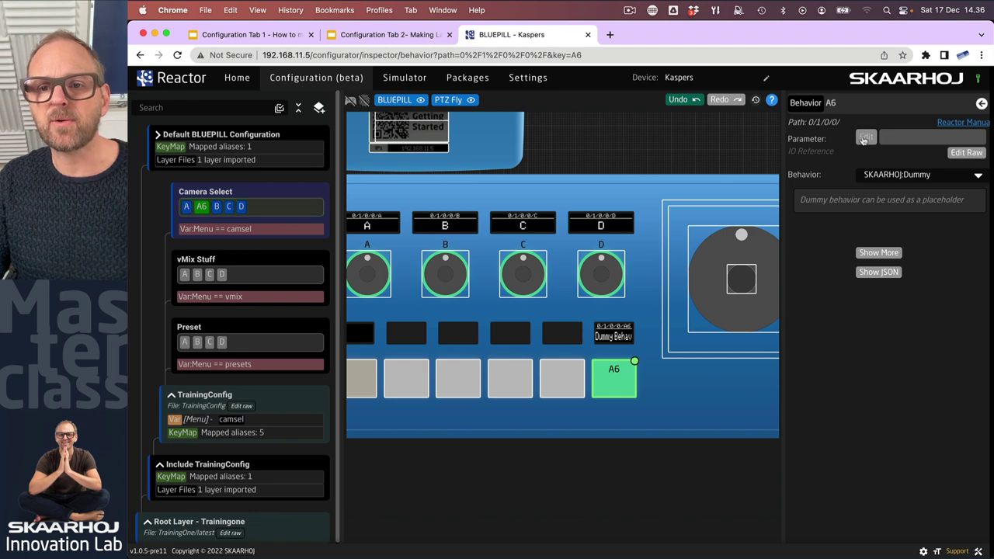
click(866, 137)
click(433, 202)
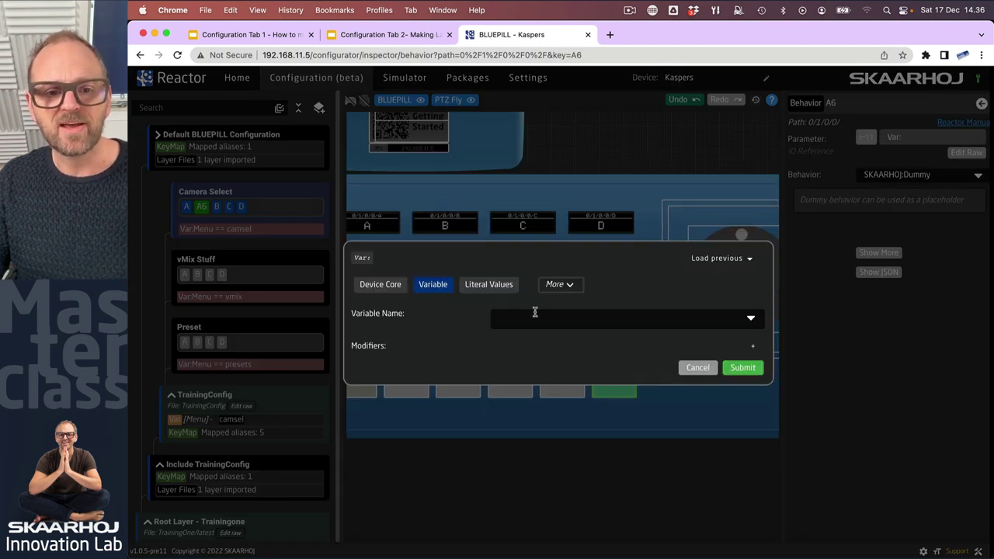
click(536, 315)
click(548, 337)
click(742, 368)
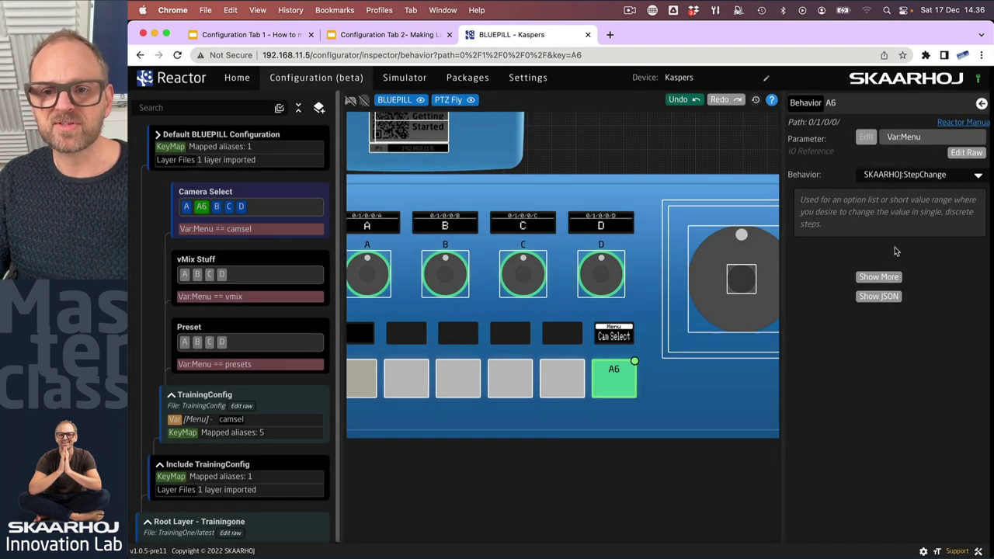
Step: Set A6's behavior type to Empty, keeping Var:Menu as the parameter
click(914, 173)
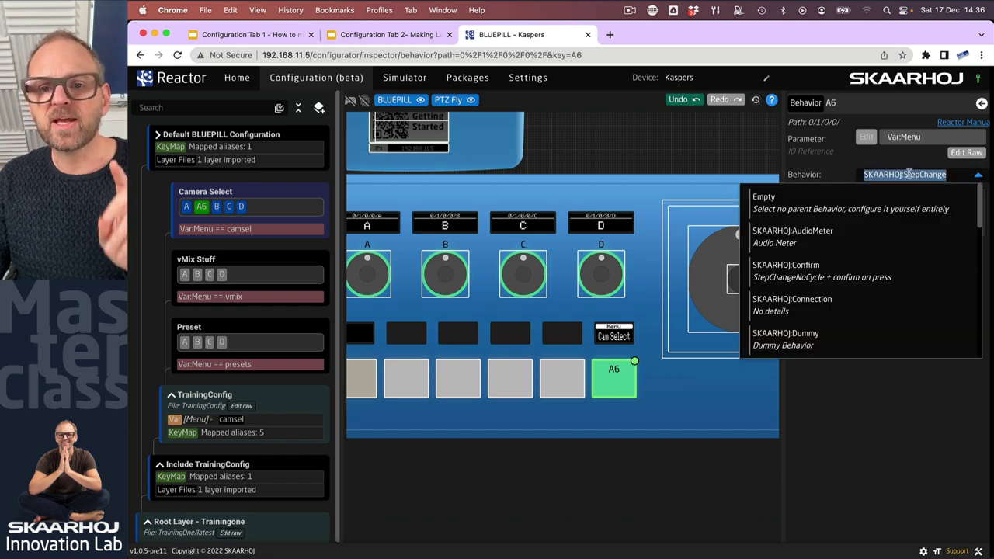
click(764, 201)
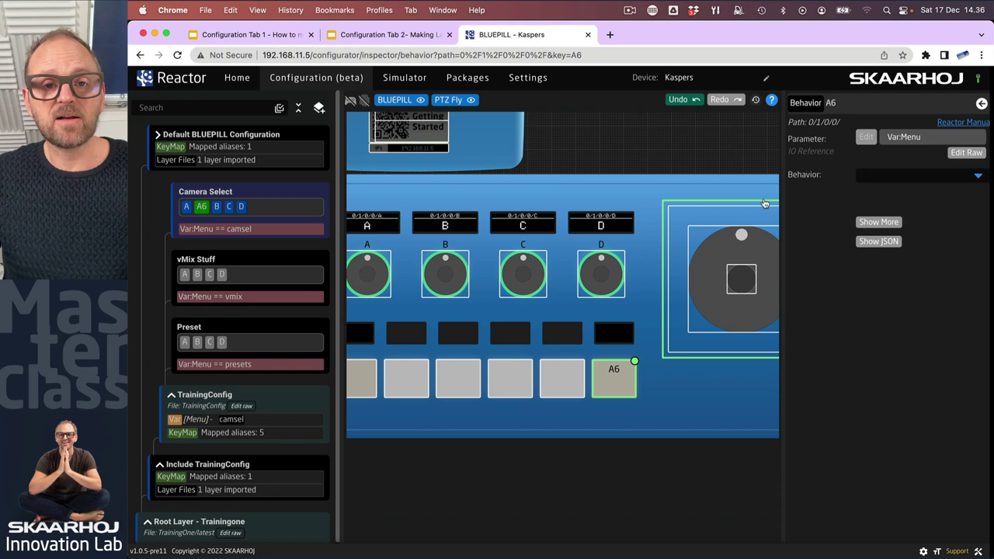
scroll(635, 360, up, 3)
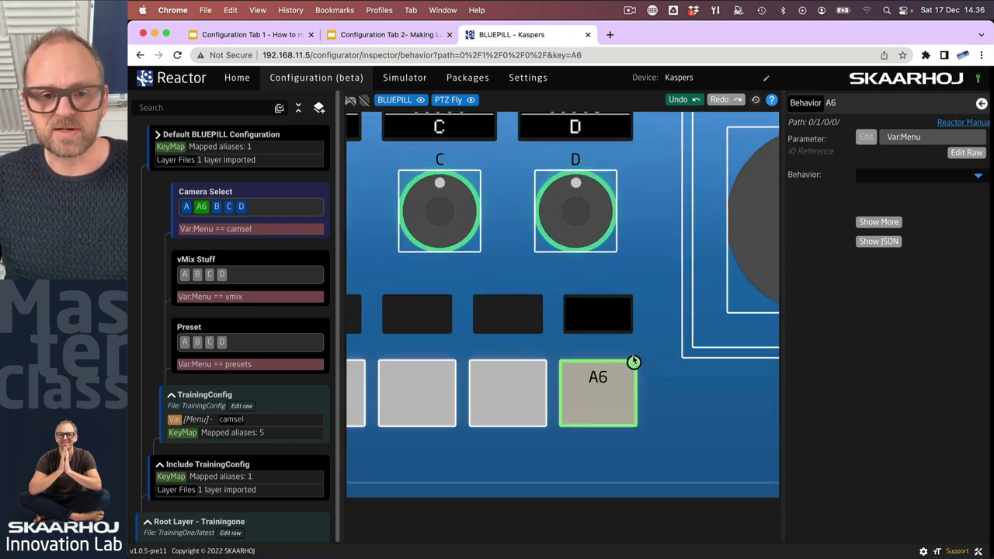
Step: Add an Intensity to A6's default feedback and, after trying Off and On, leave it Dimmed
click(870, 224)
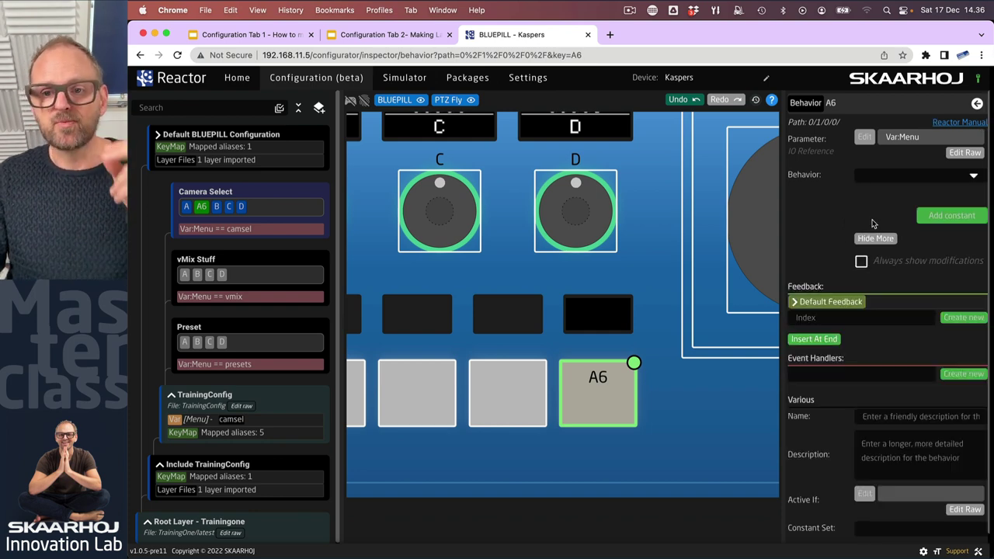
click(795, 304)
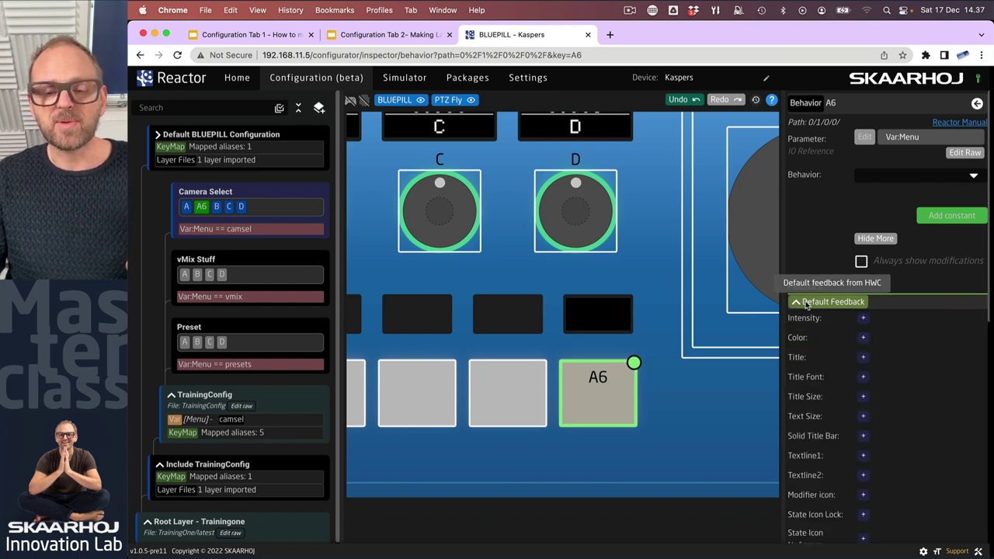
click(863, 318)
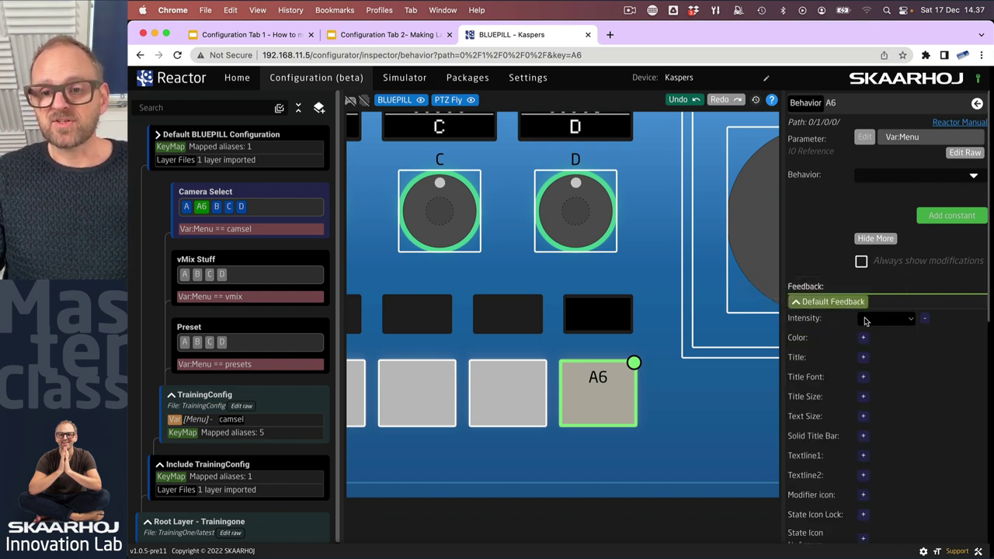
click(866, 320)
click(886, 334)
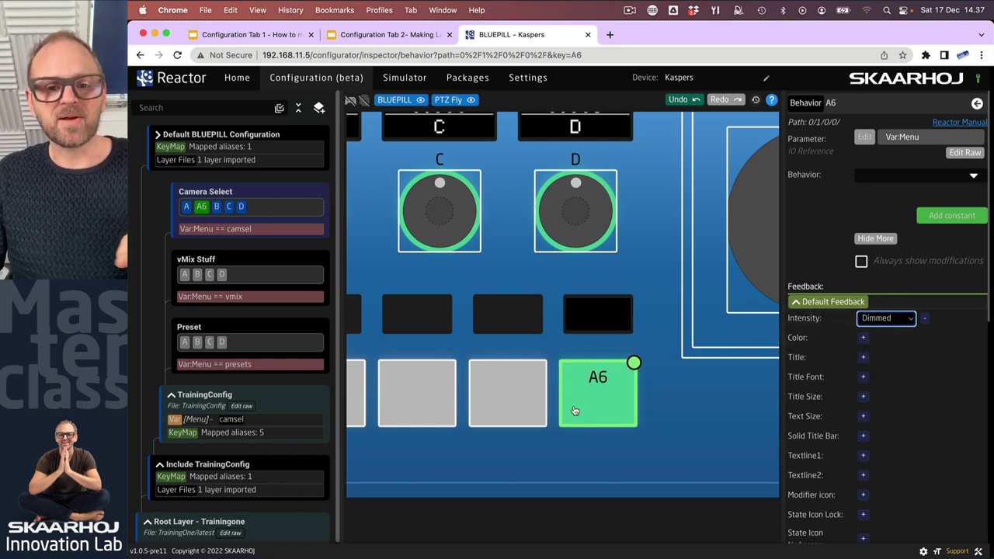
click(877, 320)
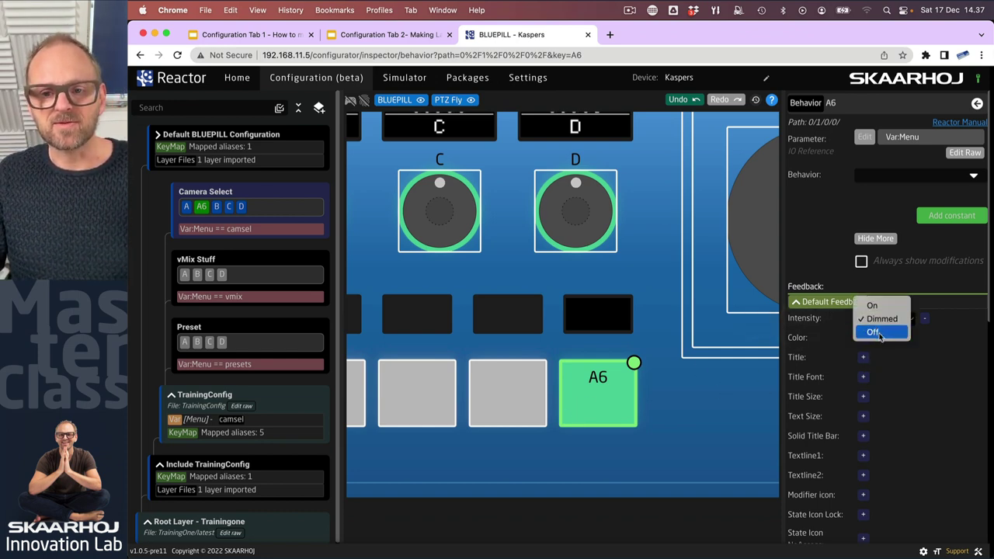
click(880, 334)
click(884, 320)
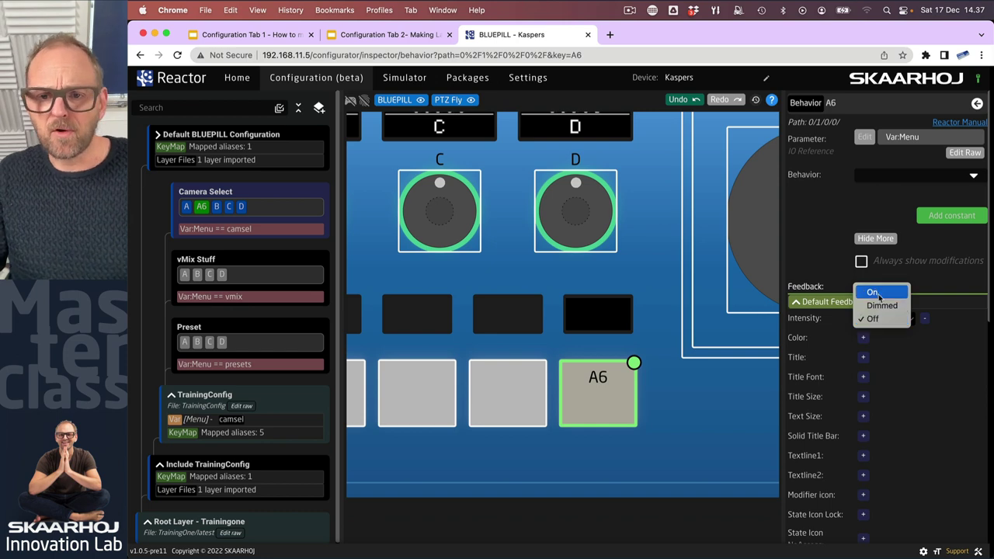
click(879, 294)
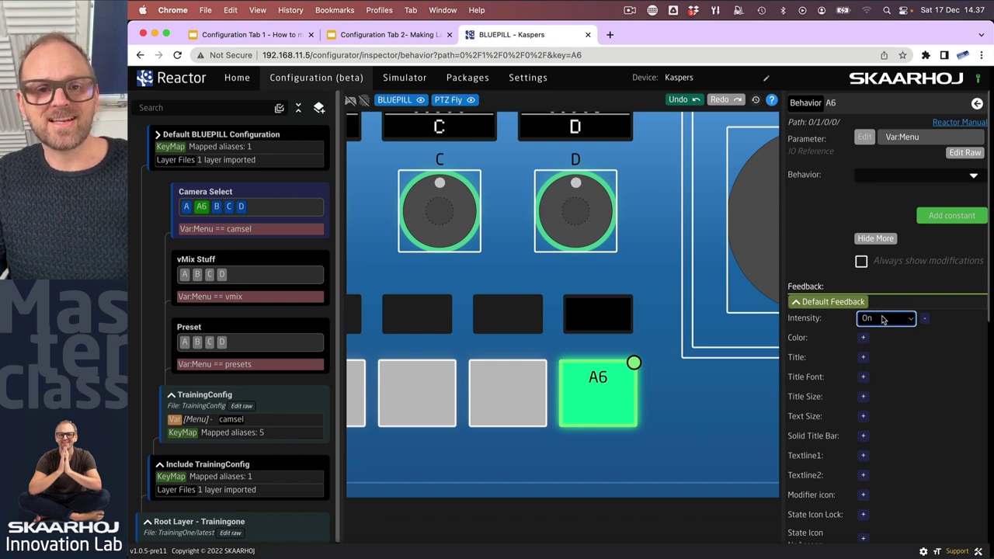
click(882, 319)
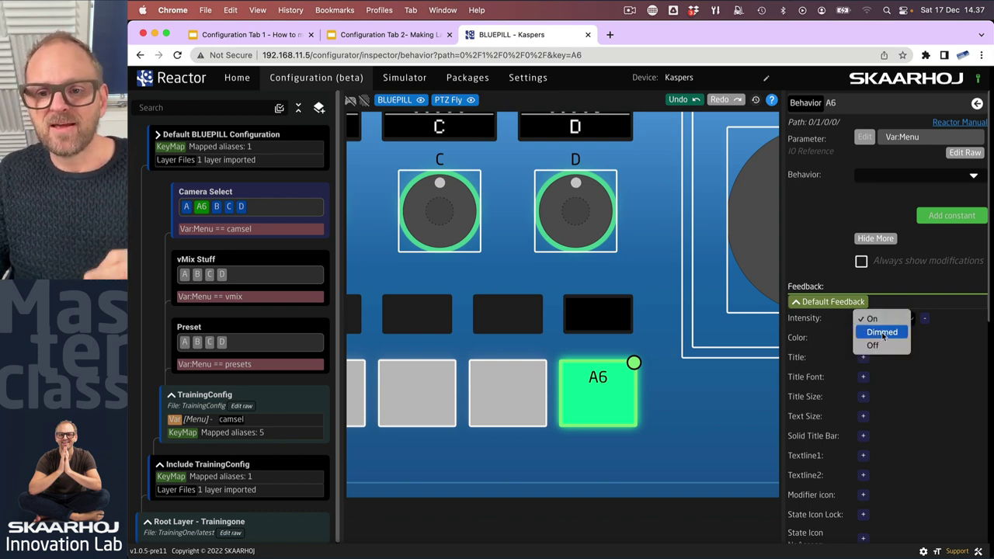
click(883, 334)
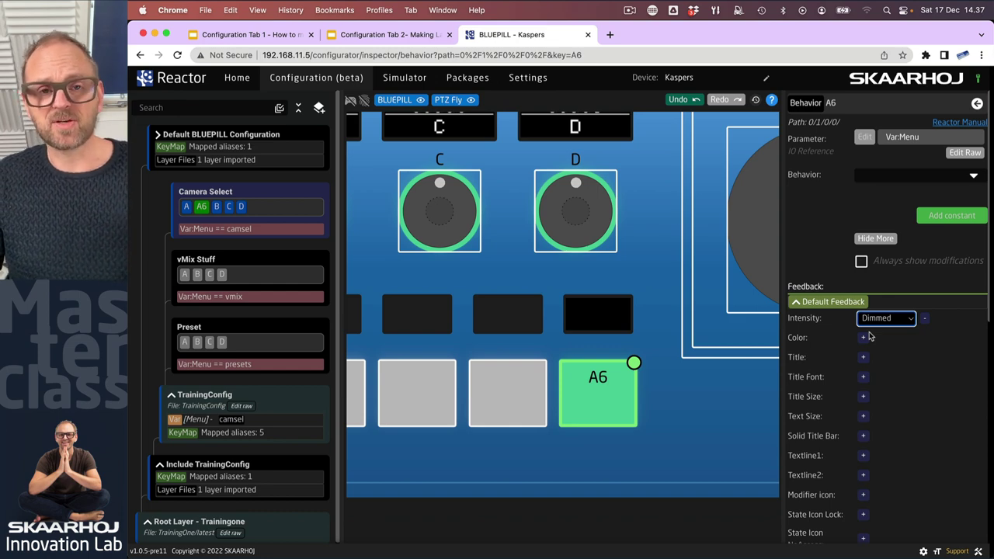
Step: Add the title 'Menu' to A6's default feedback
click(863, 357)
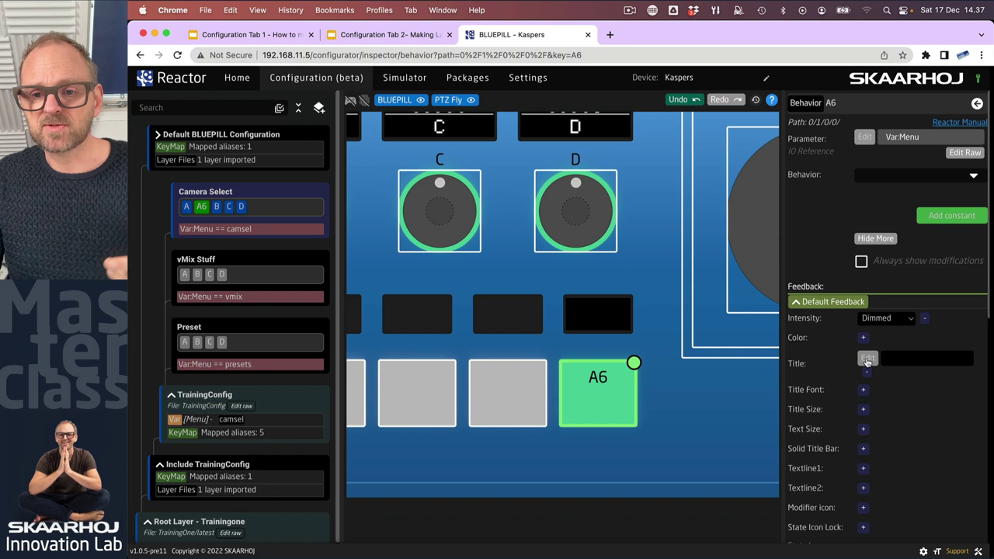
click(867, 357)
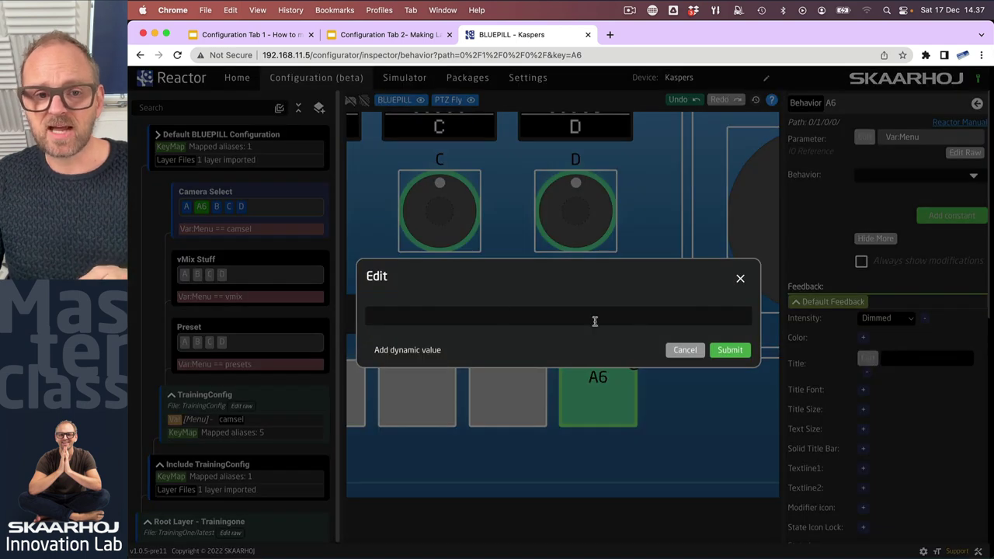
click(476, 317)
text(Menu)
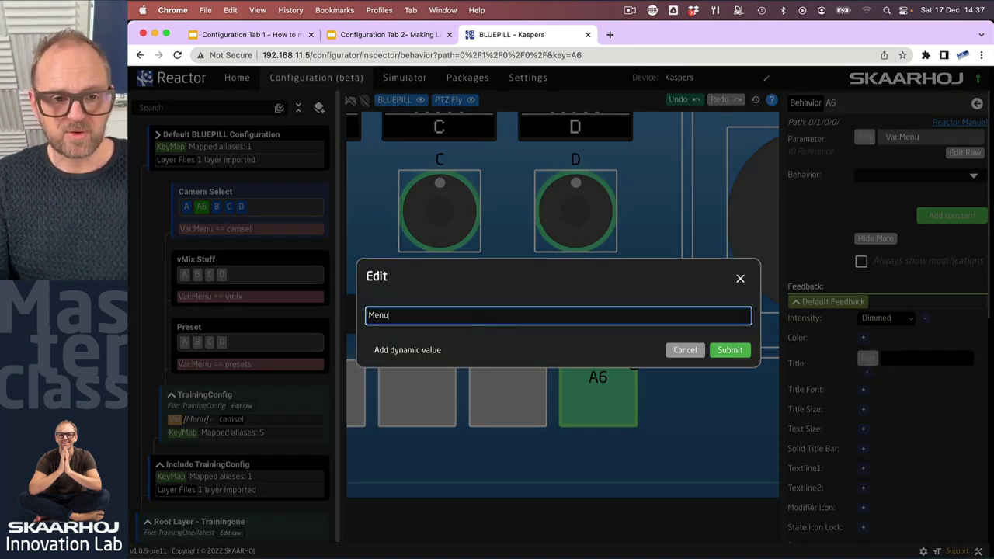
click(732, 350)
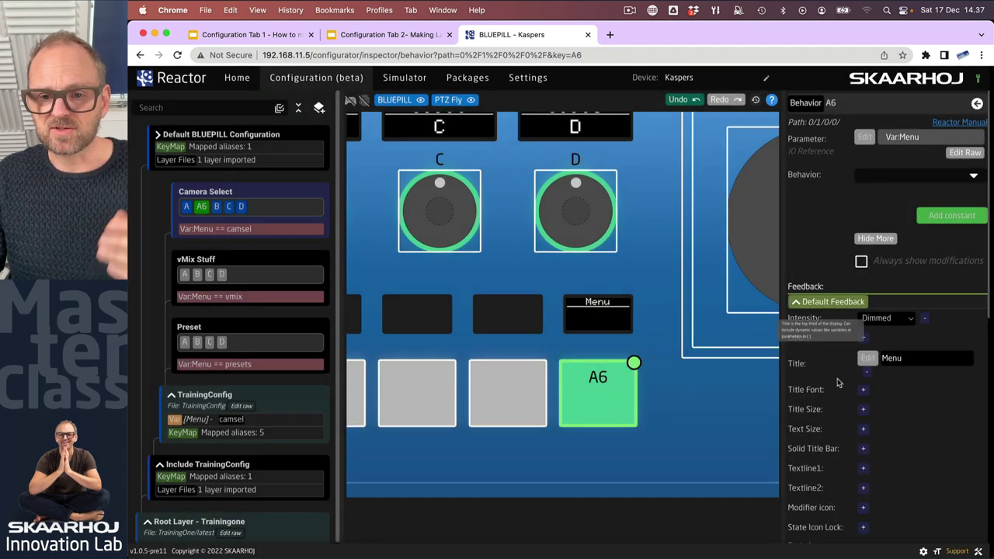
Step: Add Textline1 reading 'Value!' to A6's default feedback
scroll(894, 435, down, 1)
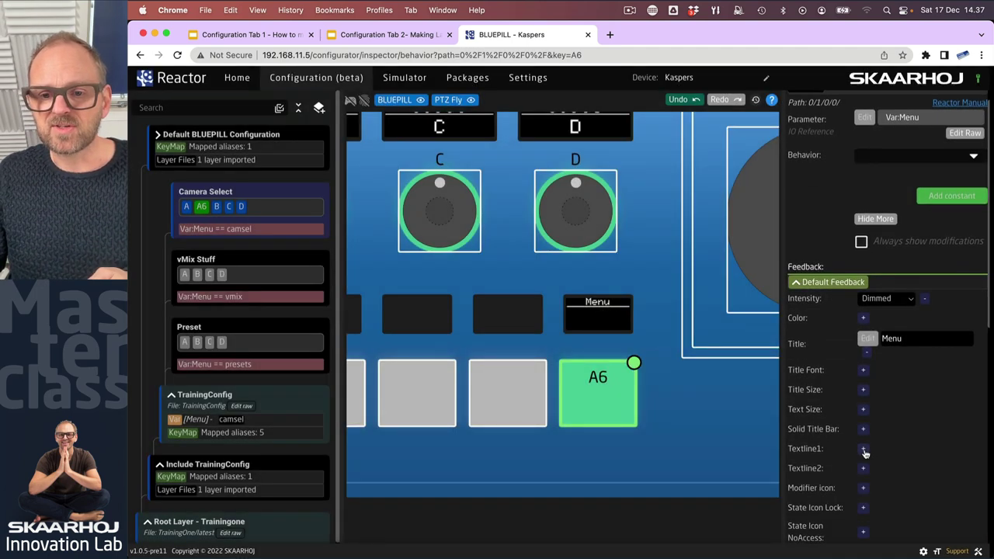
click(864, 449)
click(868, 451)
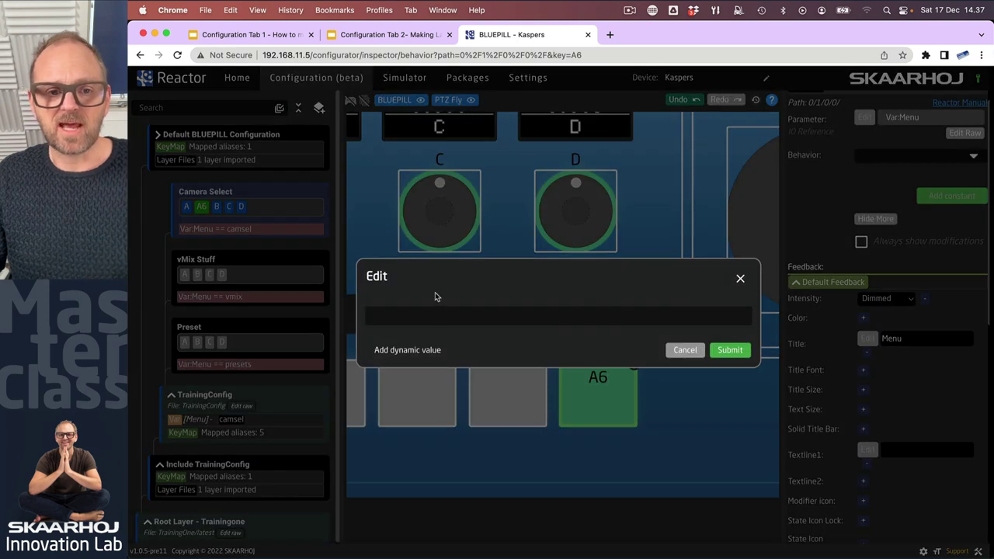
text(Value)
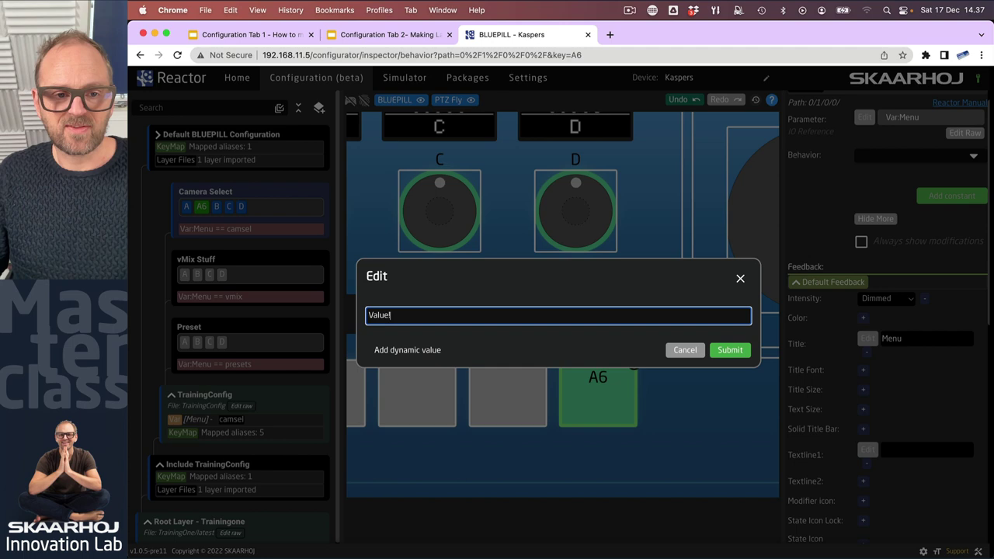
click(730, 350)
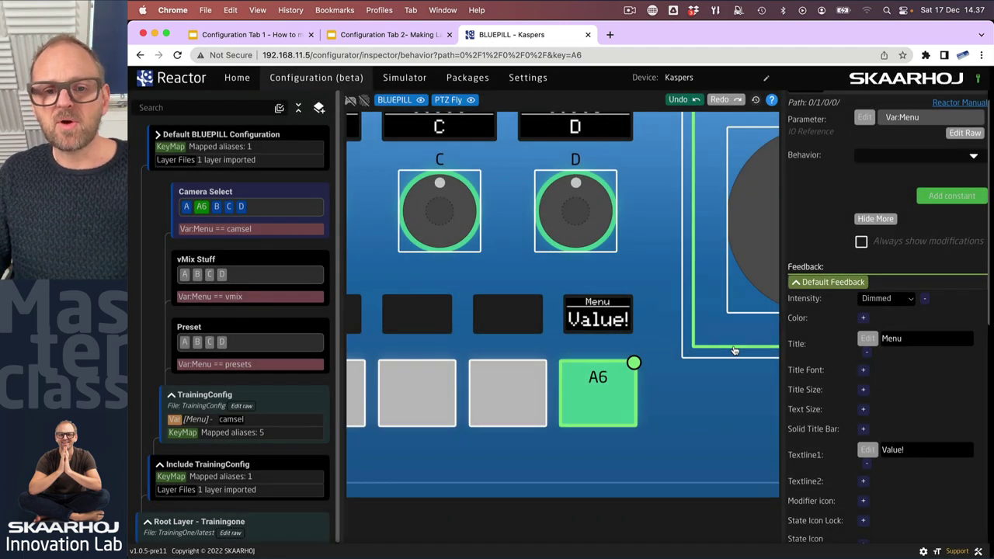
Step: Replace Textline1 with the dynamic value {Var:Menu} and switch the panel preview to live mode
click(867, 449)
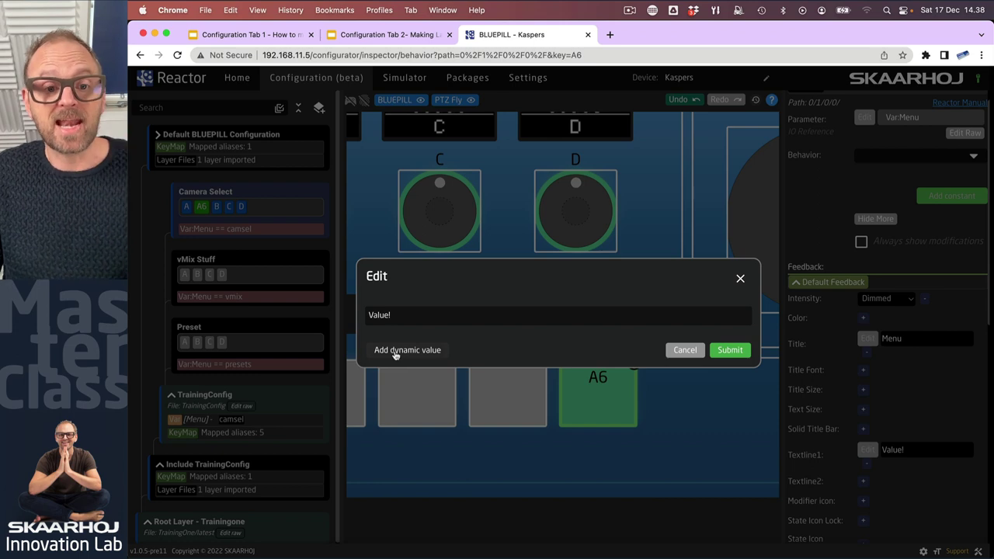
click(407, 316)
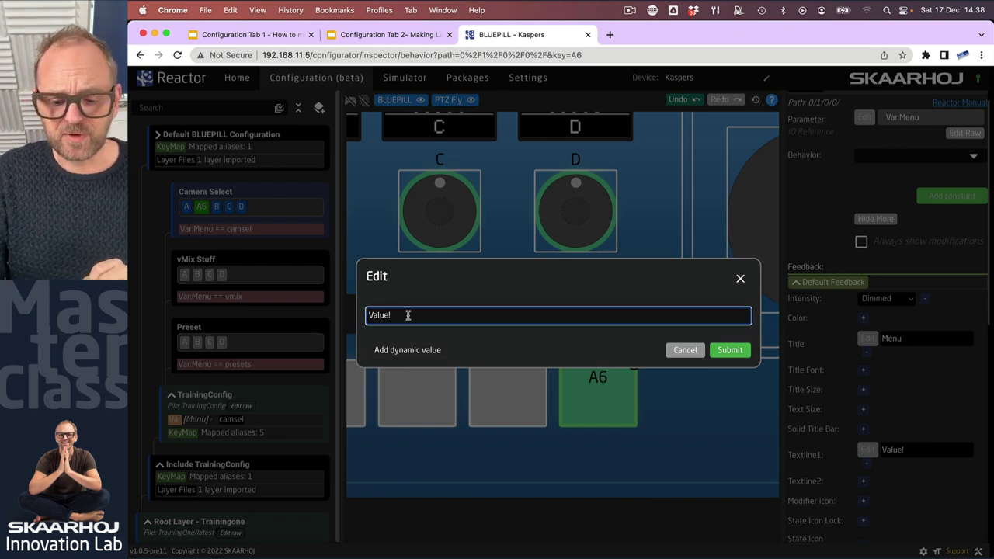
click(391, 350)
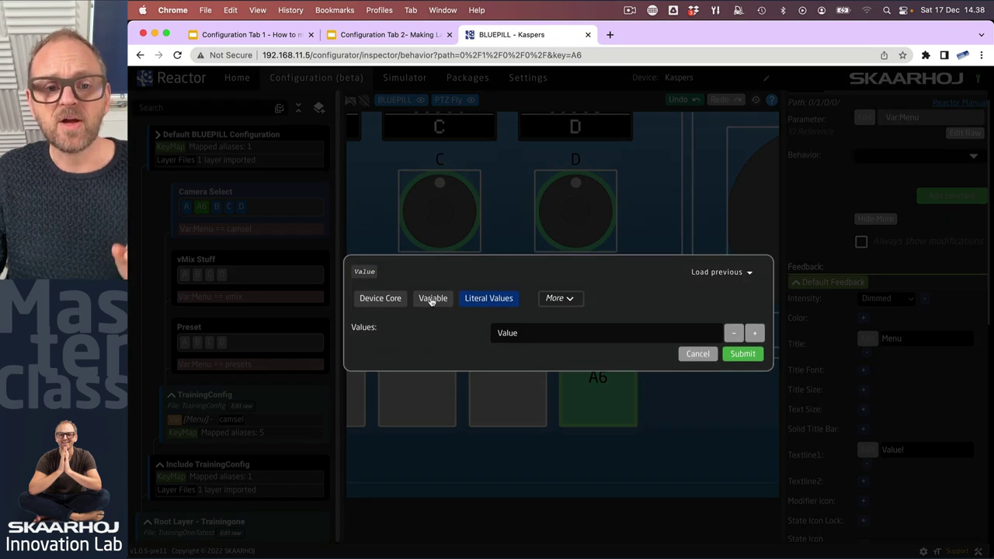
click(432, 301)
click(568, 324)
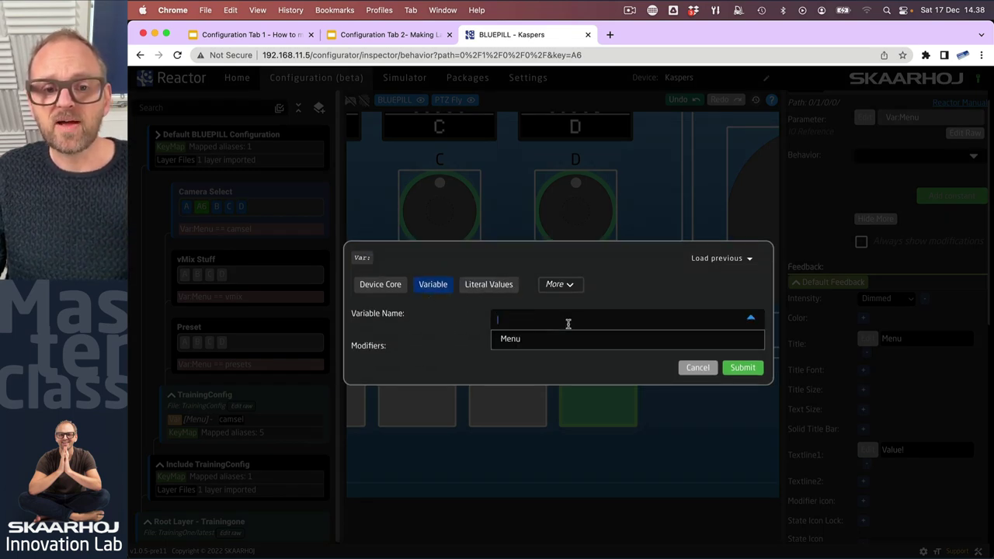
click(552, 339)
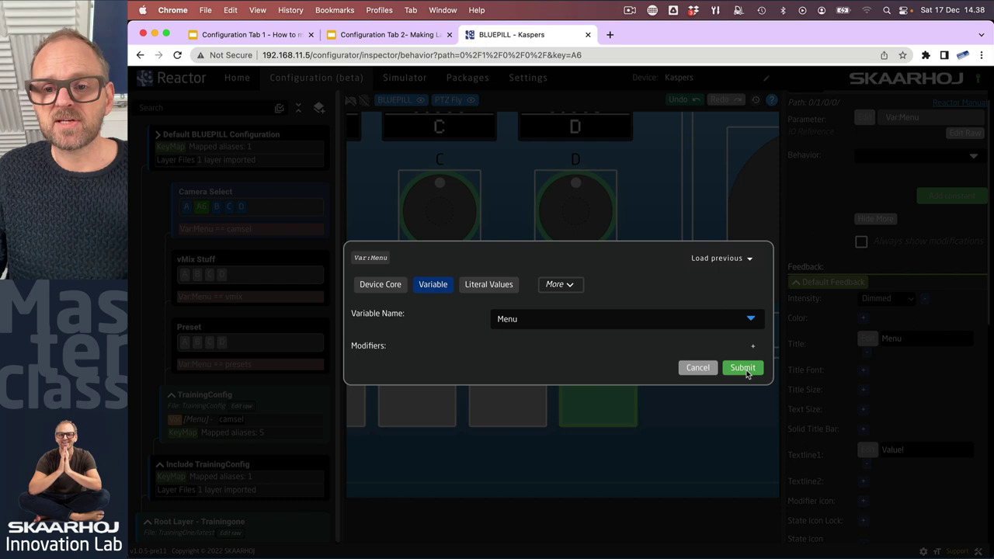
click(747, 373)
click(742, 355)
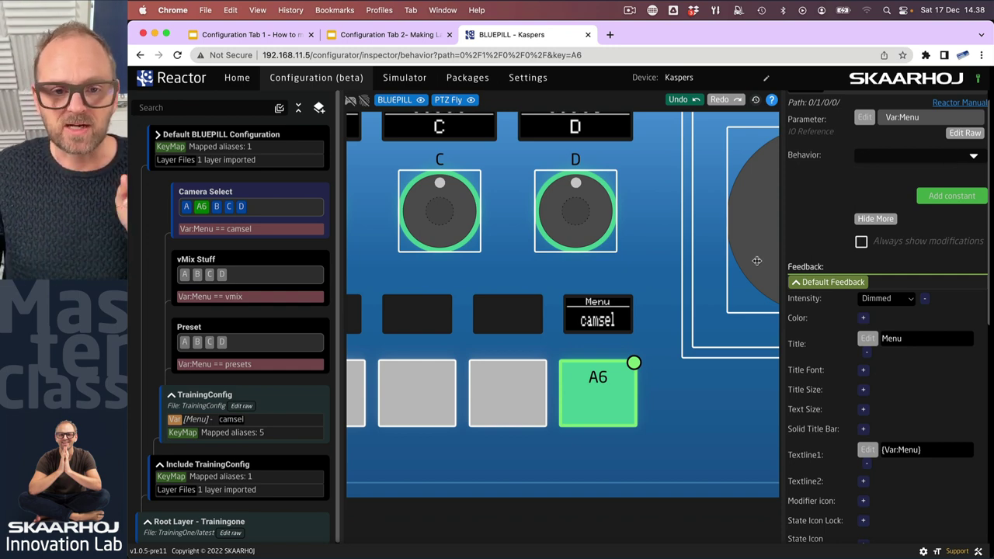
key(alt)
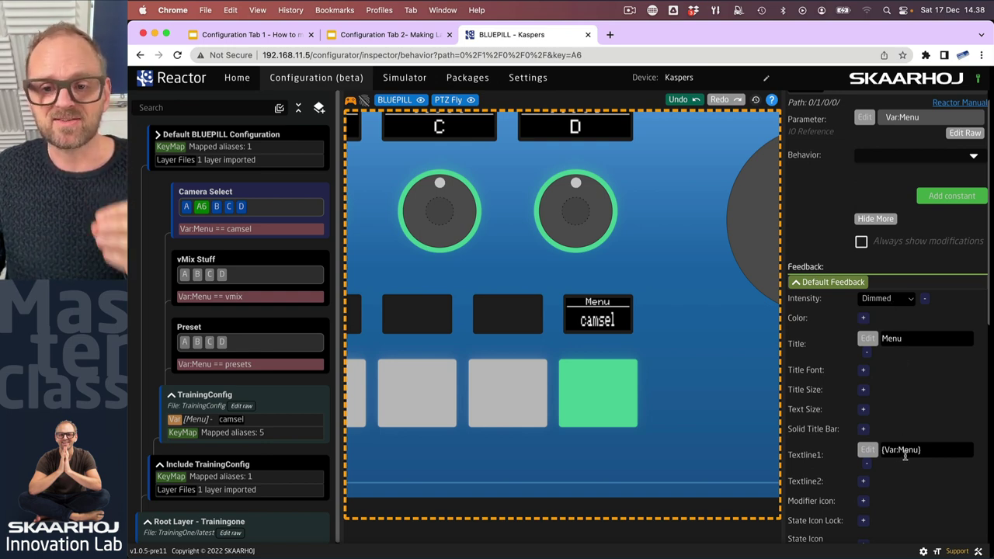
Step: Open the Menu variable's settings and flip it among presets, vmix and camsel, ending on vmix
click(194, 422)
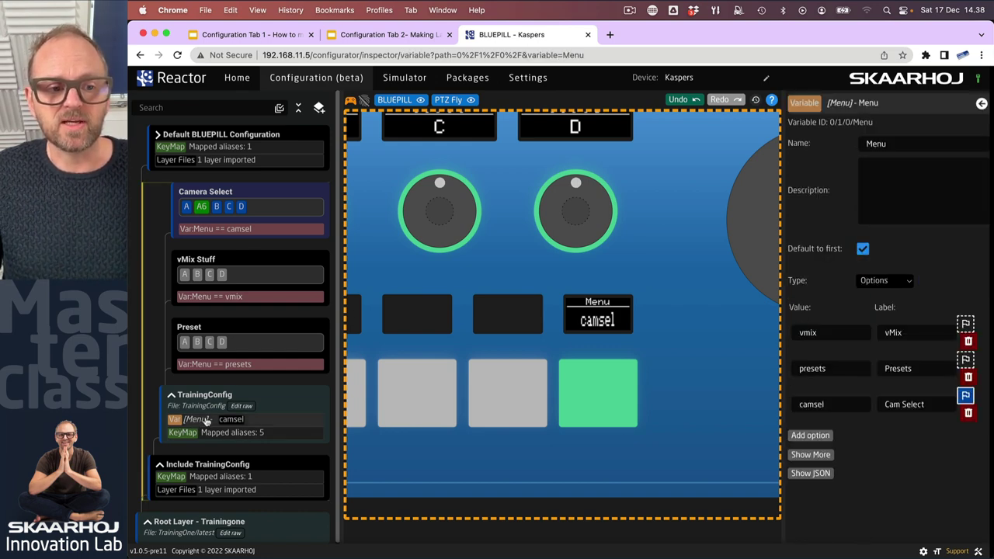
click(966, 359)
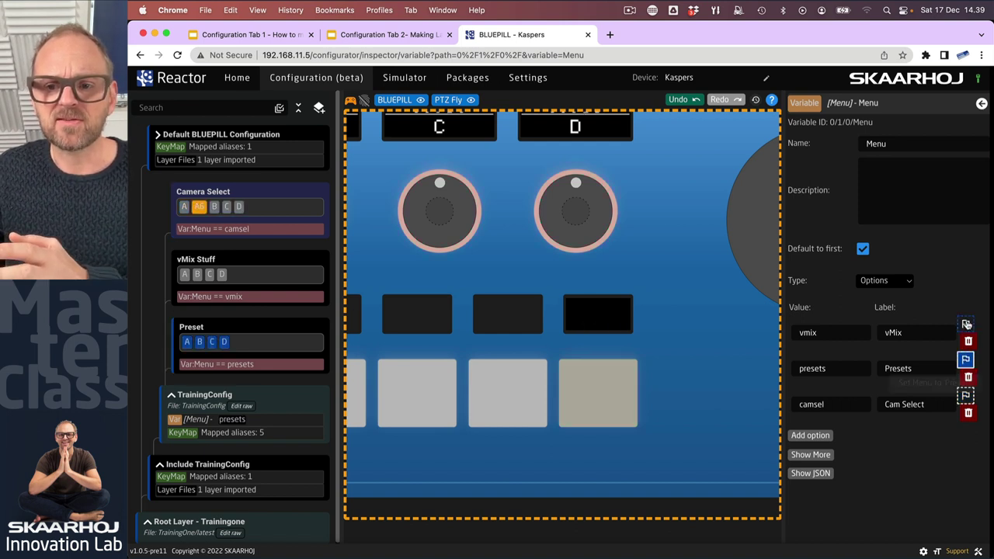
click(966, 325)
click(966, 360)
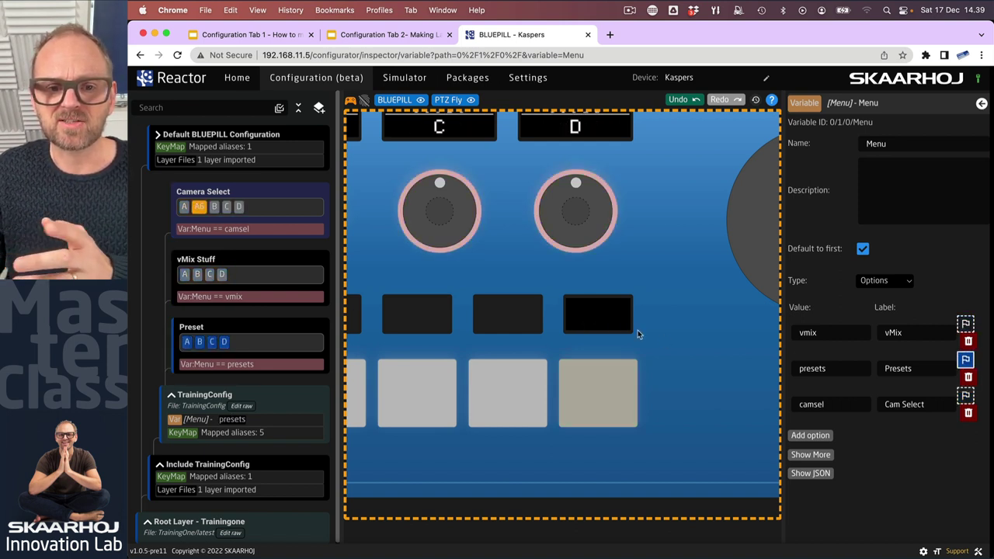
click(965, 396)
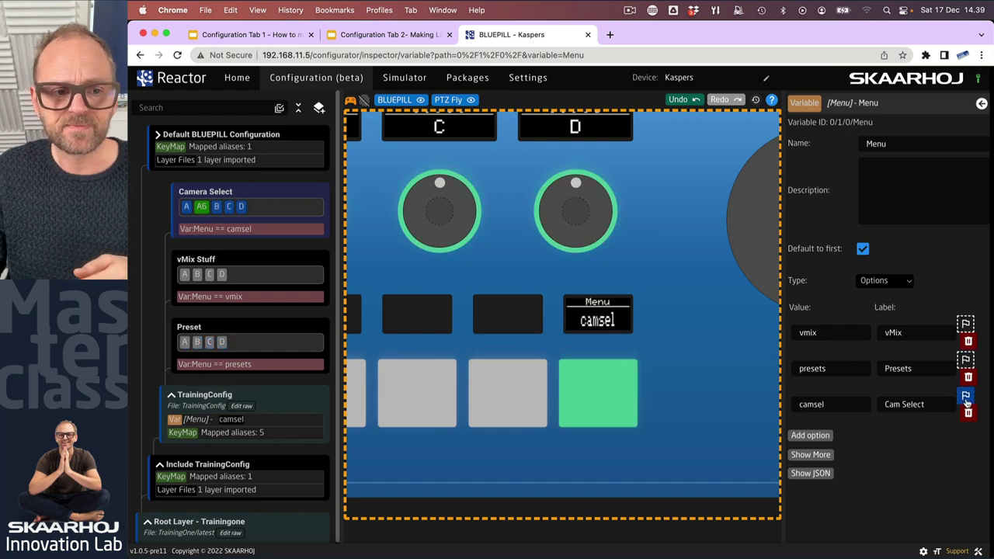
click(965, 361)
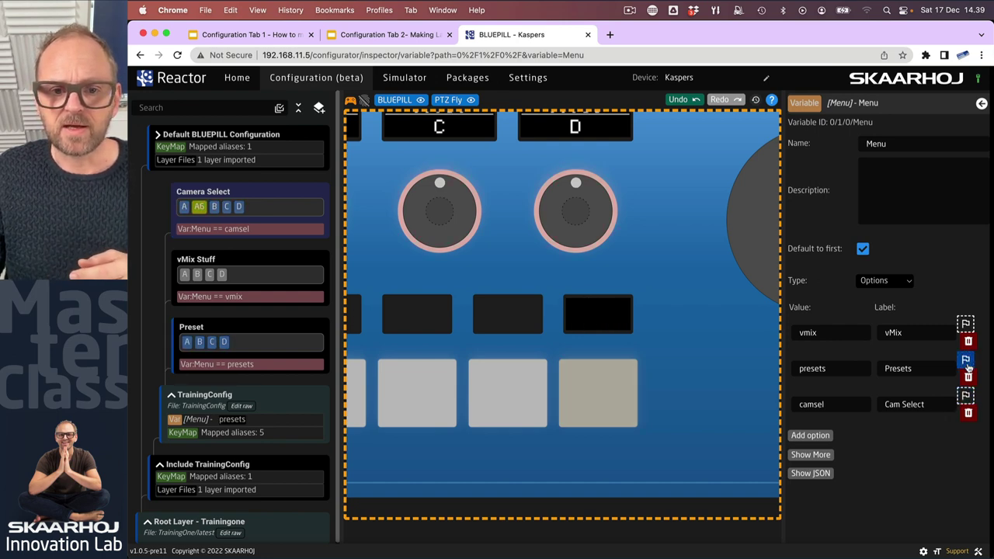
click(966, 326)
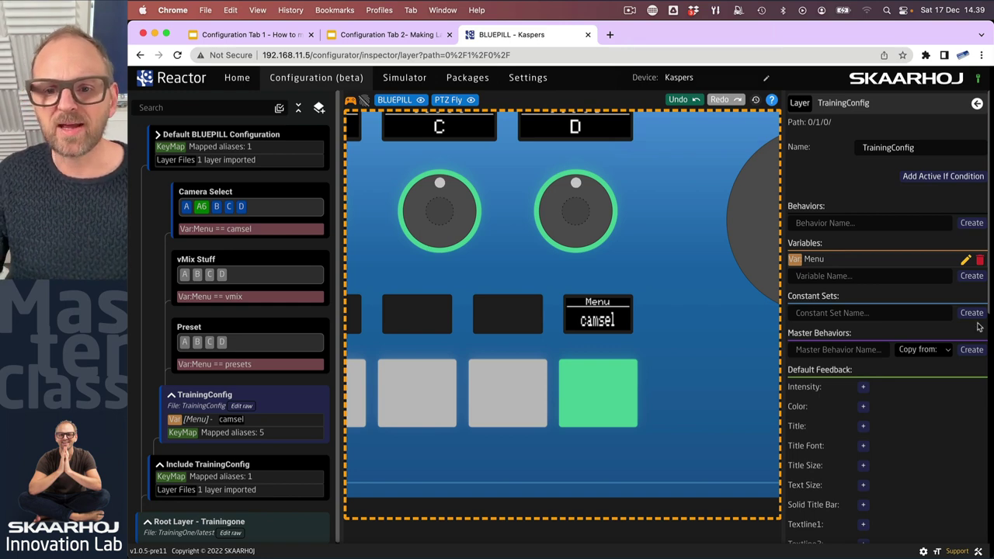
Step: Reopen the Menu variable and twice cycle presets, vmix, then back to camsel
click(196, 420)
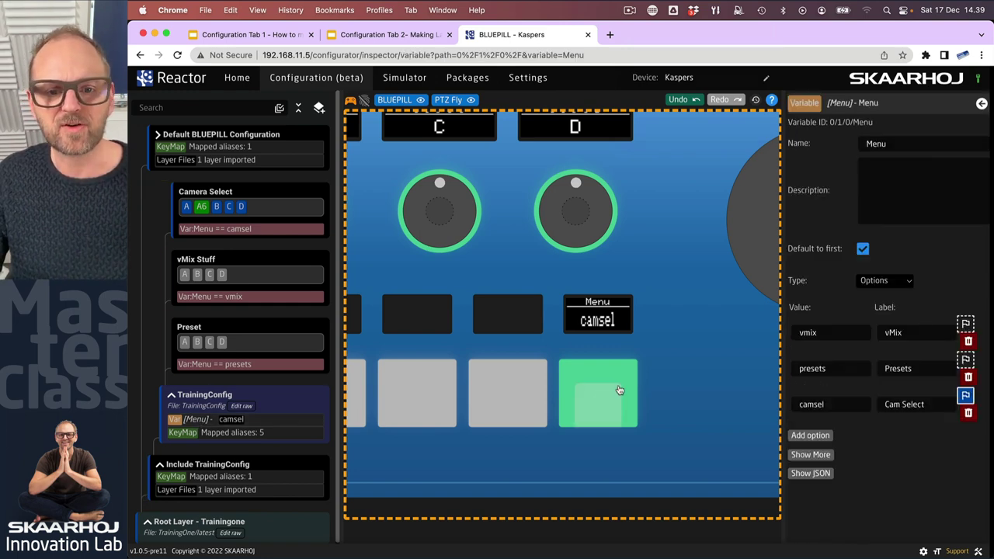
click(965, 360)
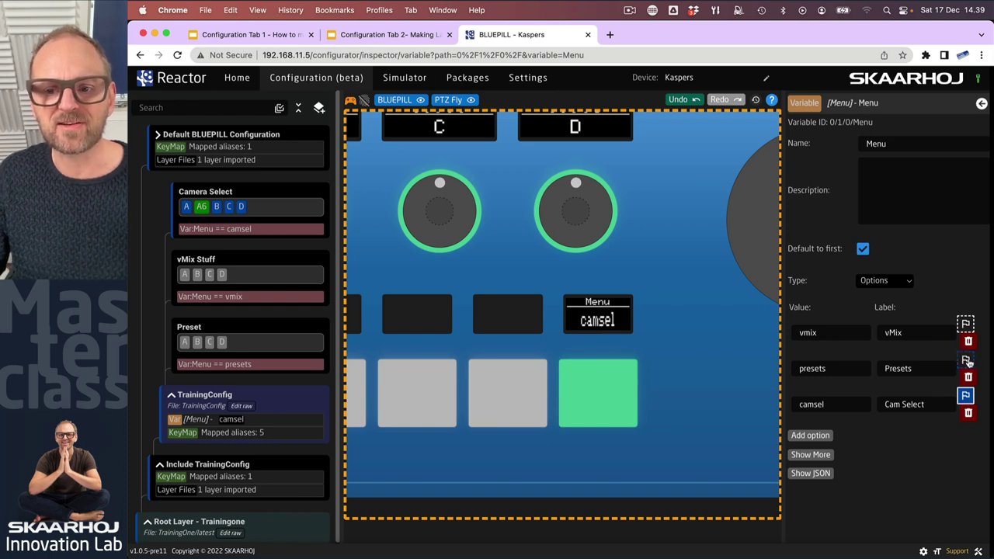
click(965, 325)
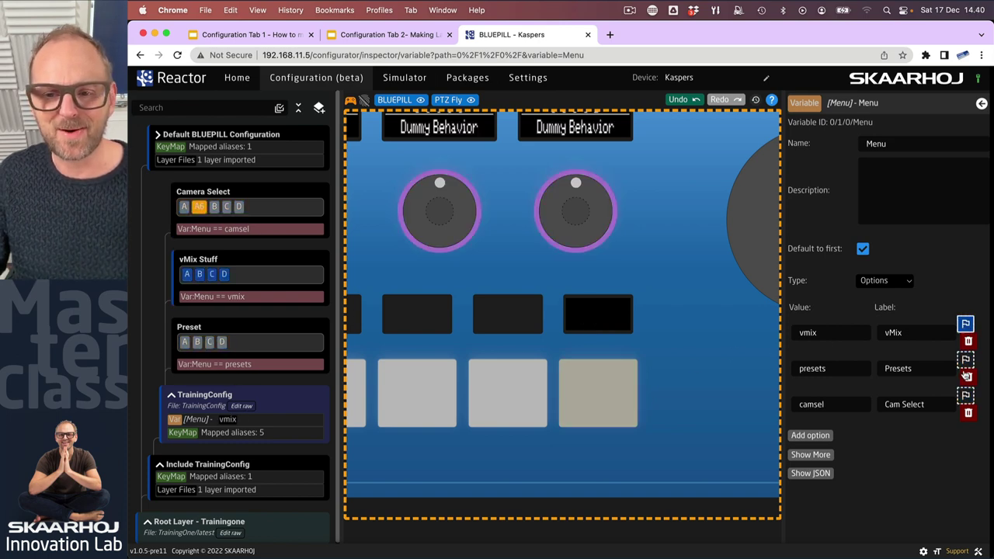
click(966, 396)
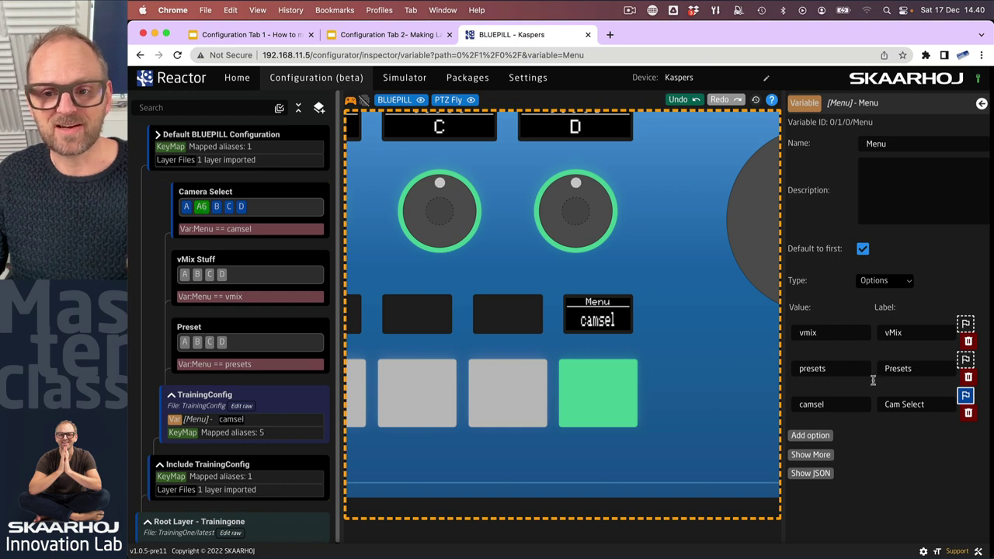
click(966, 361)
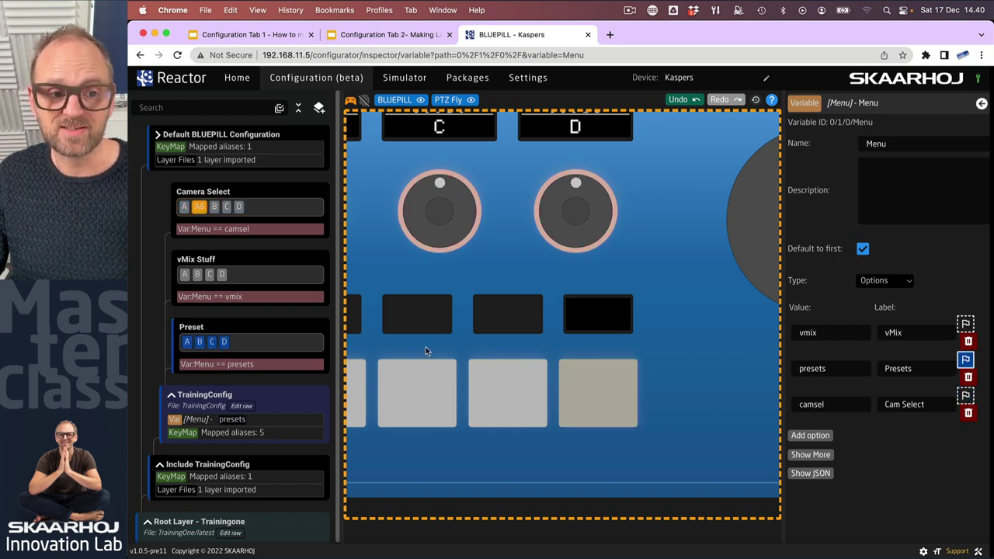
click(966, 326)
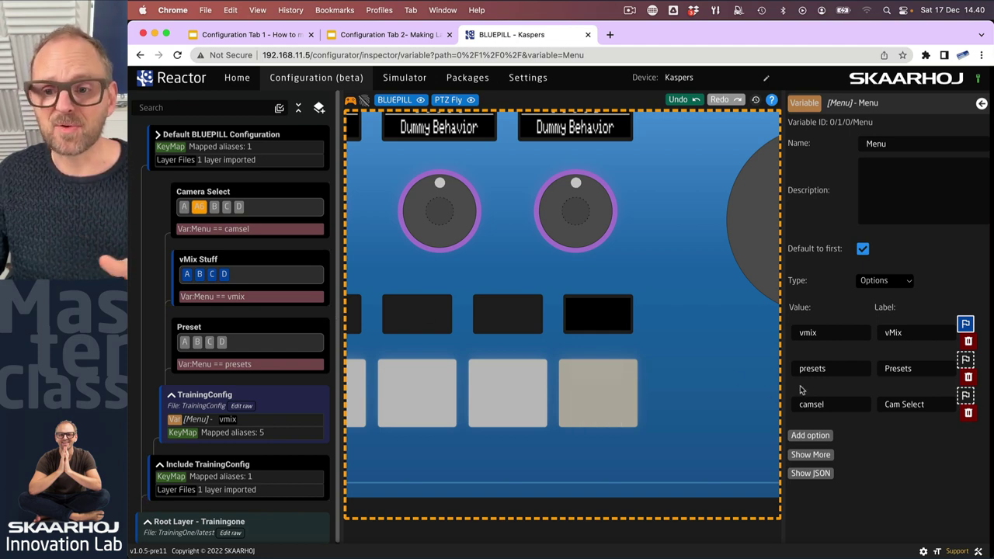
click(966, 397)
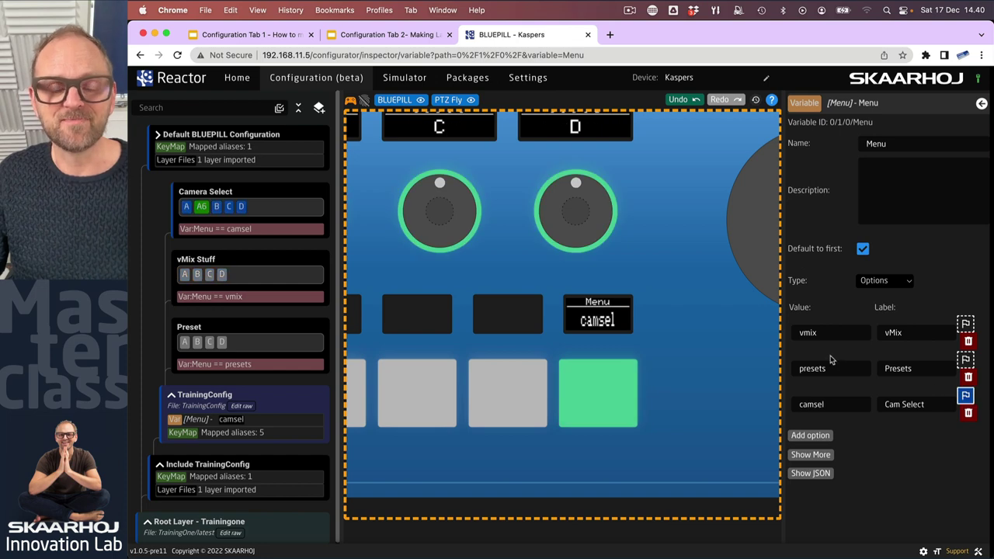
Step: Paste button A6's behavior into the TrainingConfig layer
right_click(205, 209)
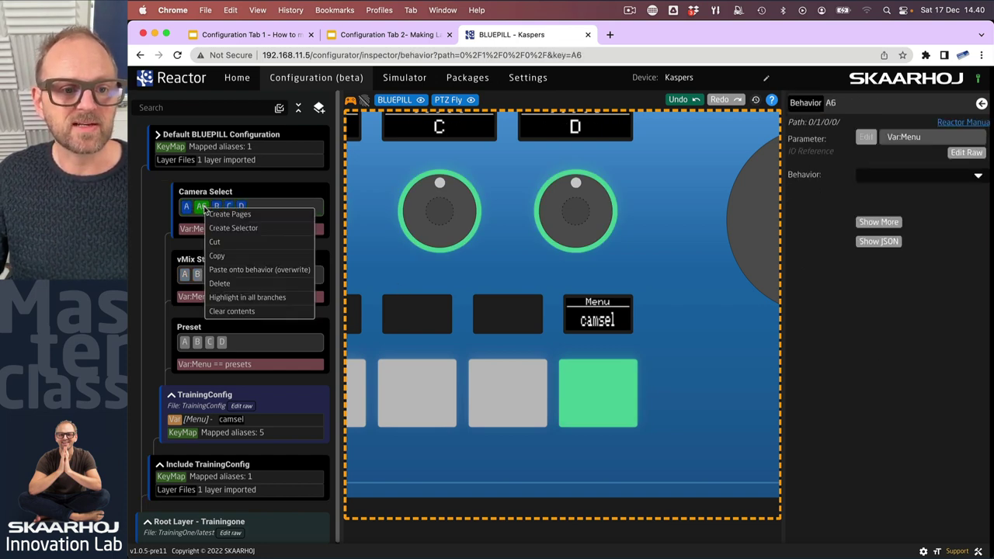
click(216, 245)
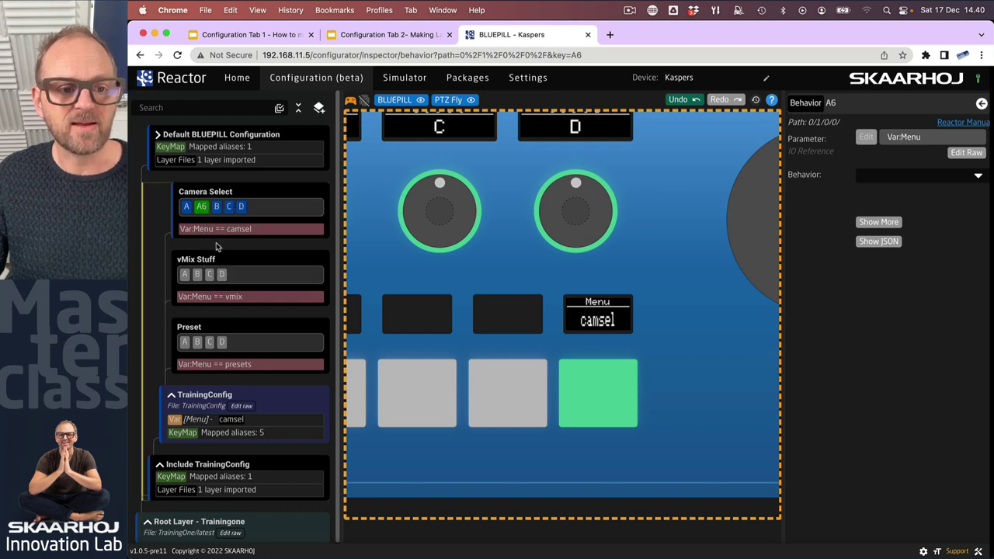
right_click(266, 405)
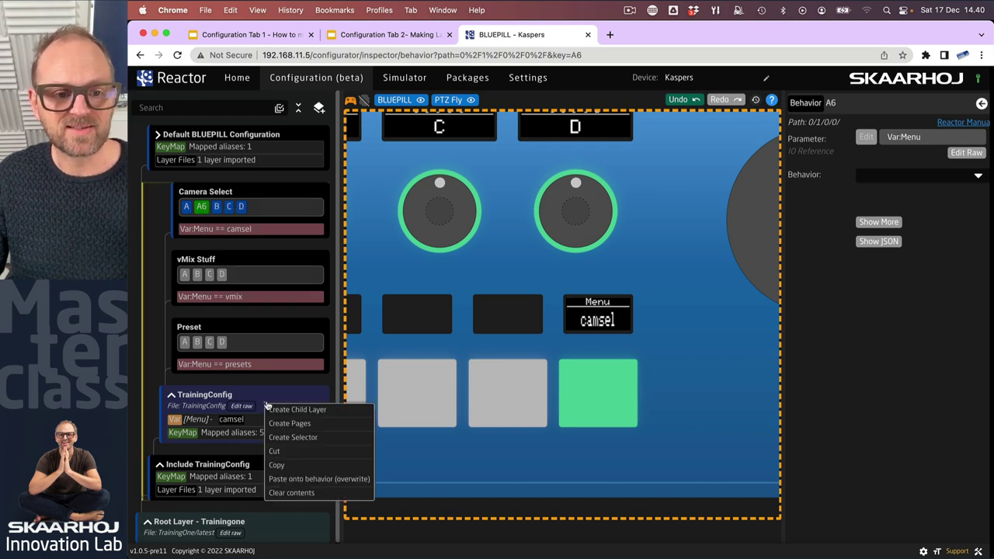
click(318, 480)
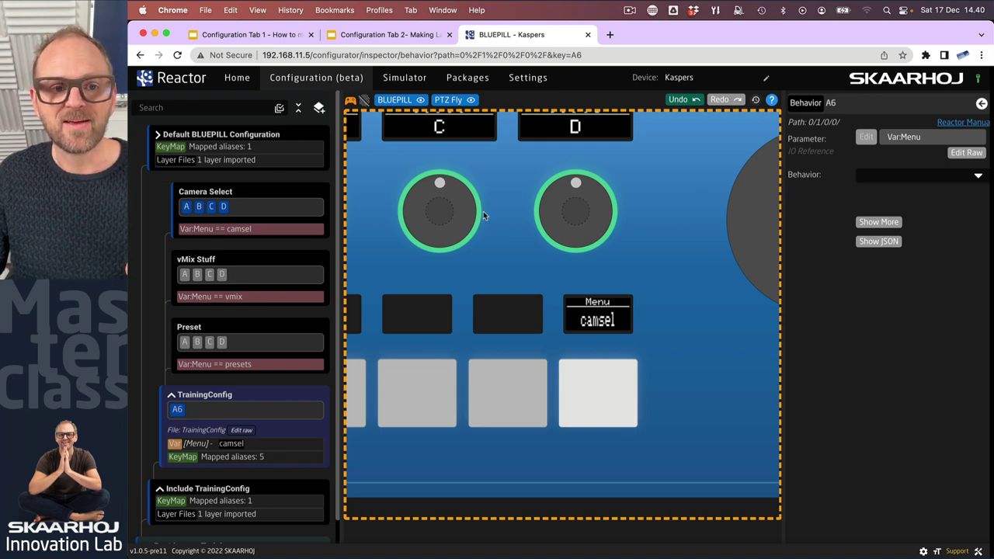
Step: Open the Menu variable and switch it through vmix and presets, ending on camsel
click(198, 444)
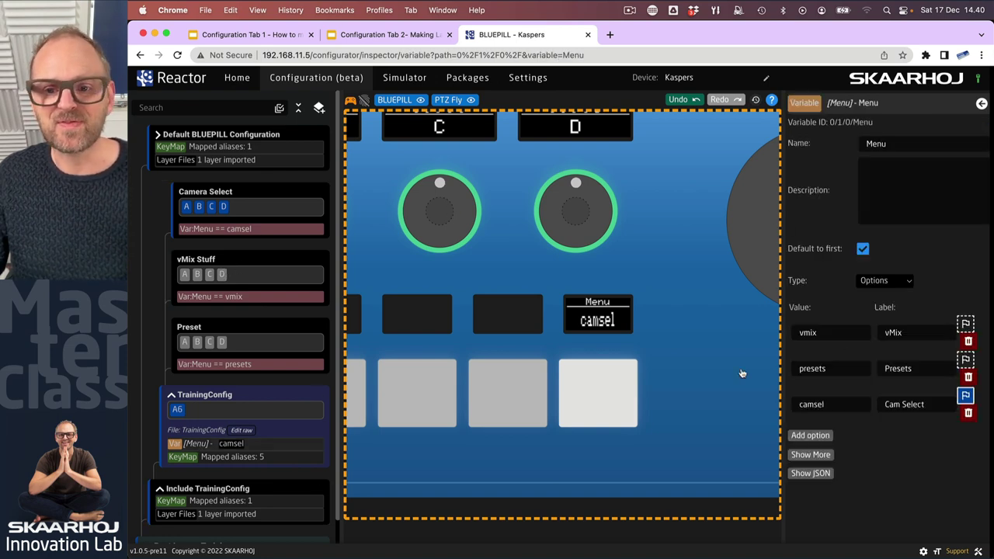
click(965, 324)
click(966, 360)
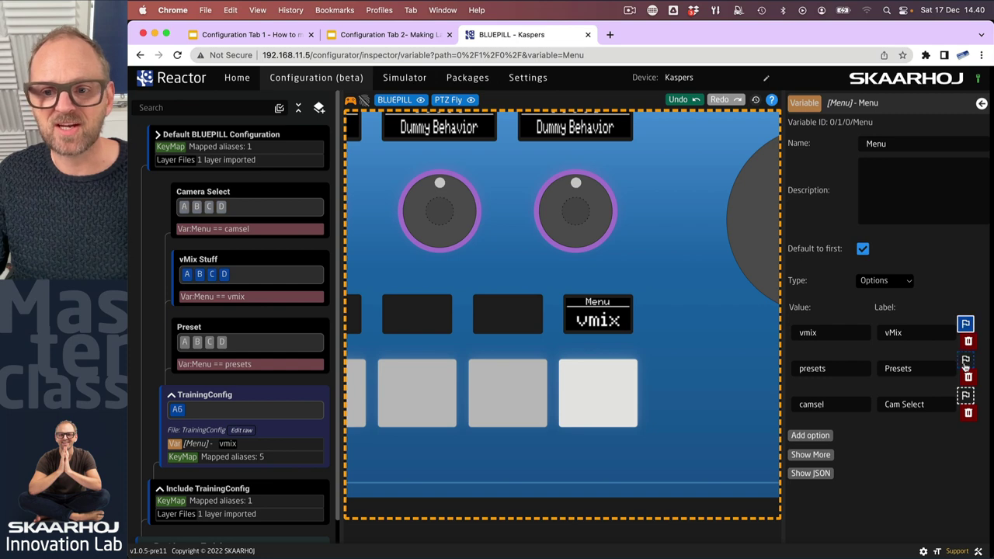
click(965, 395)
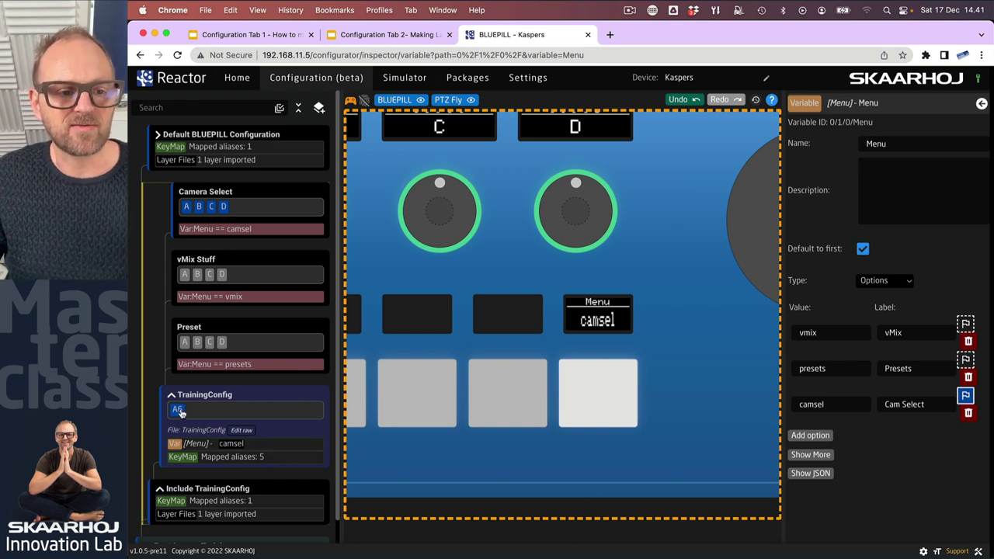
Step: Open the Var:Menu parameter editor from A6's Textline1, briefly checking the Slides tab
click(564, 409)
click(175, 412)
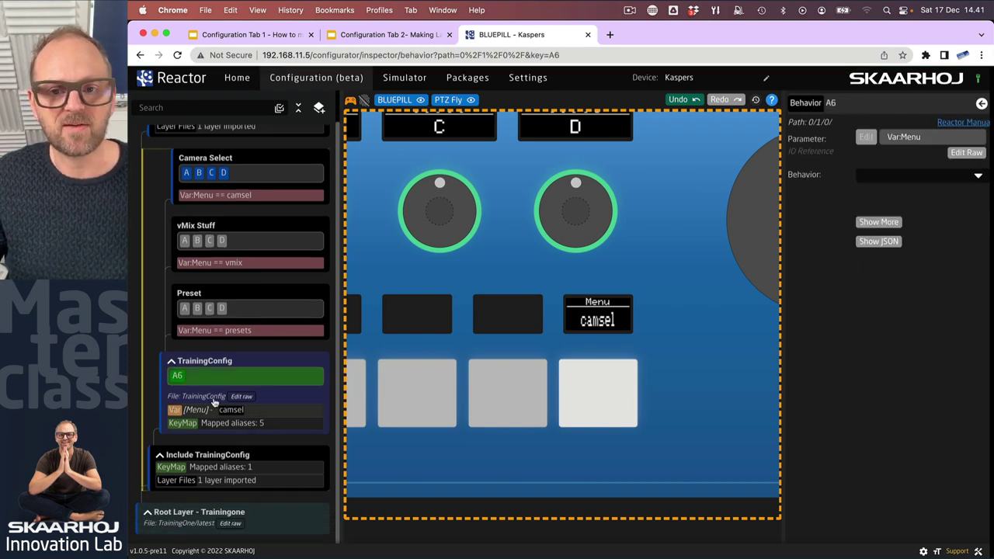
click(882, 224)
scroll(876, 256, down, 1)
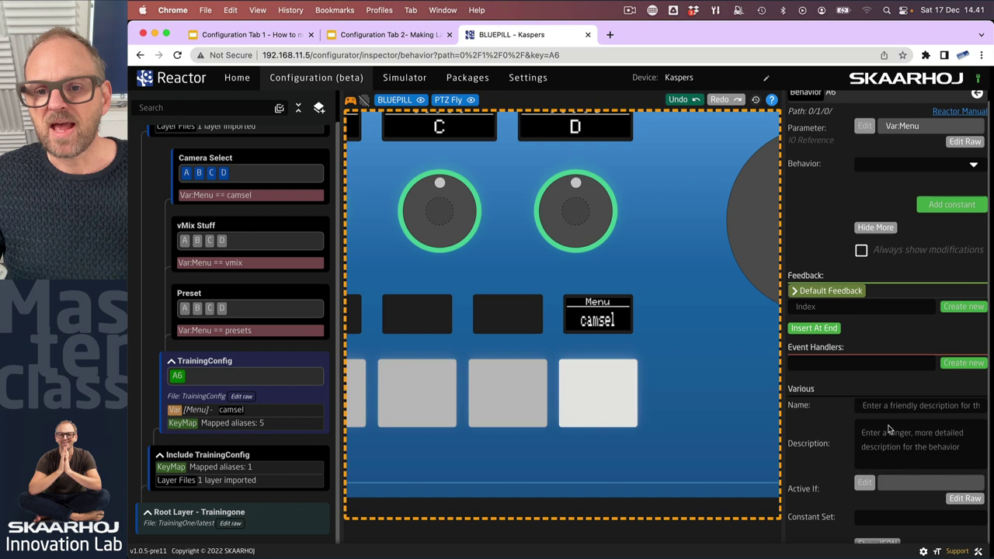
click(829, 283)
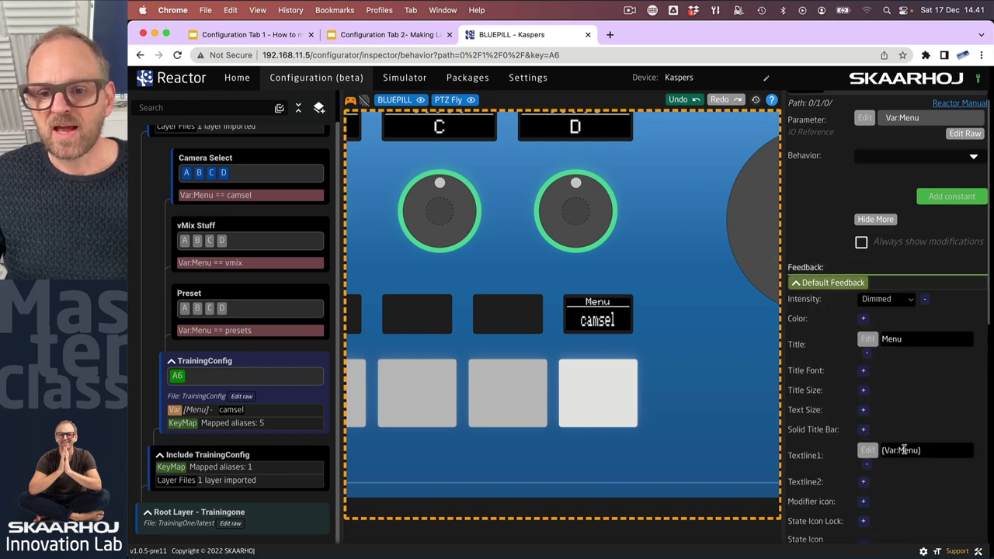
click(868, 450)
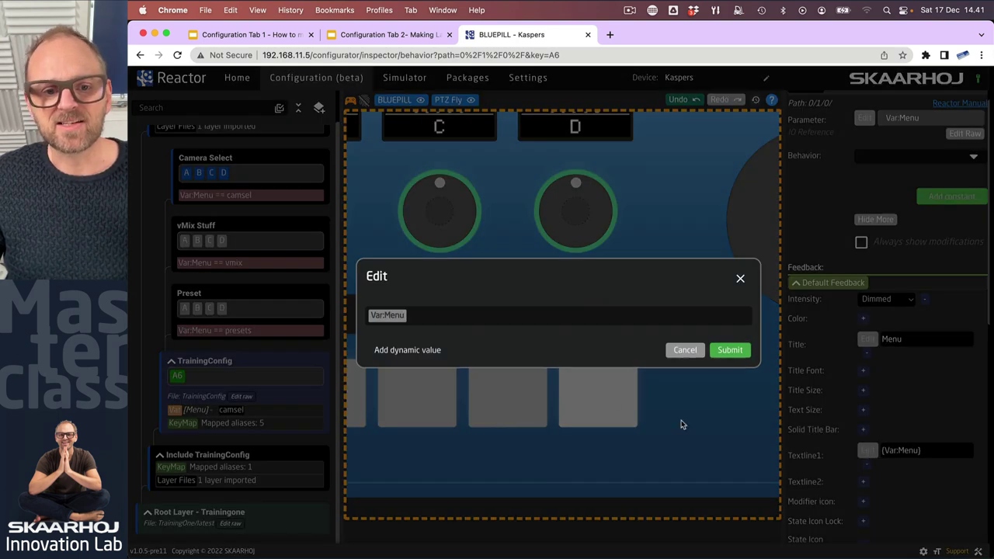
click(386, 316)
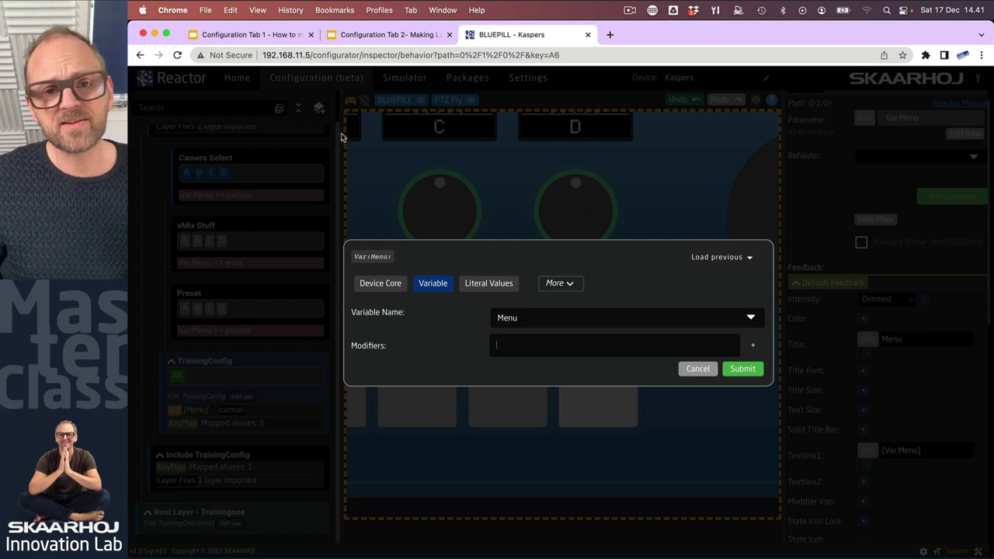
click(244, 35)
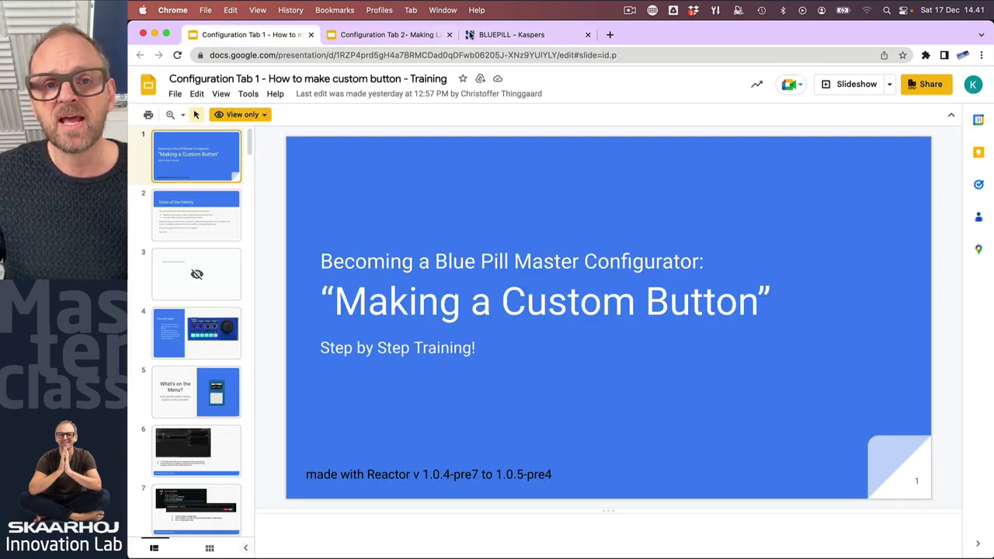
click(512, 35)
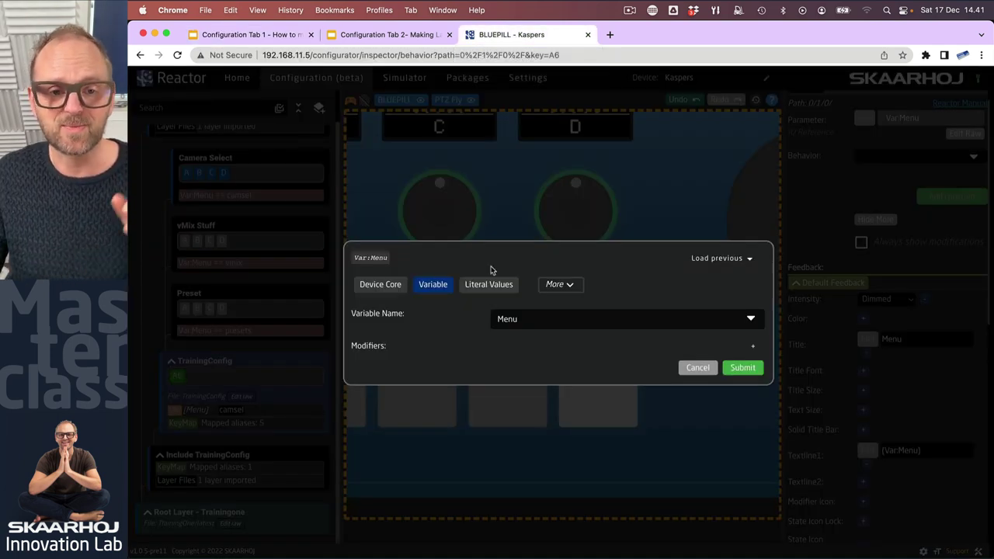
Step: Set A6's first text line to the Menu variable with a Name modifier
click(754, 347)
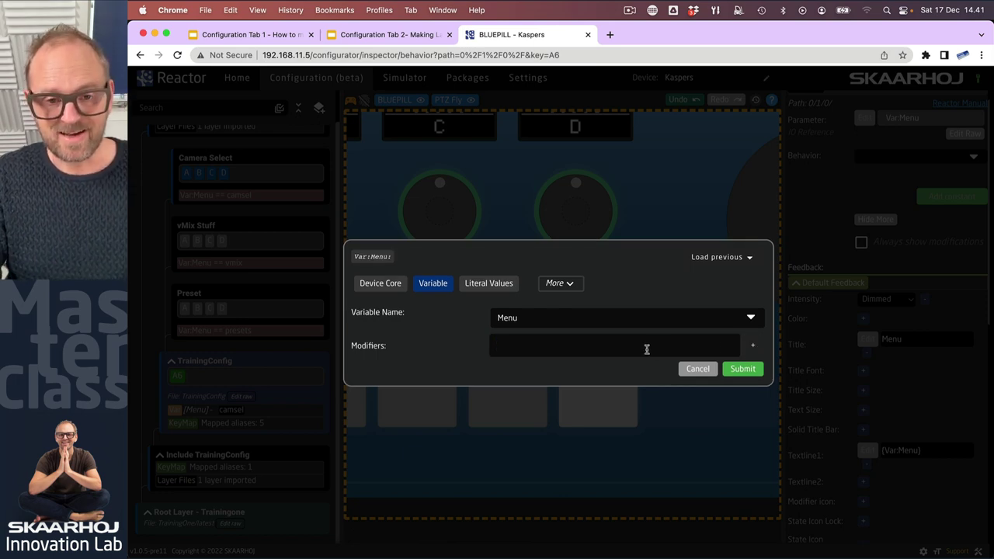
text(Name)
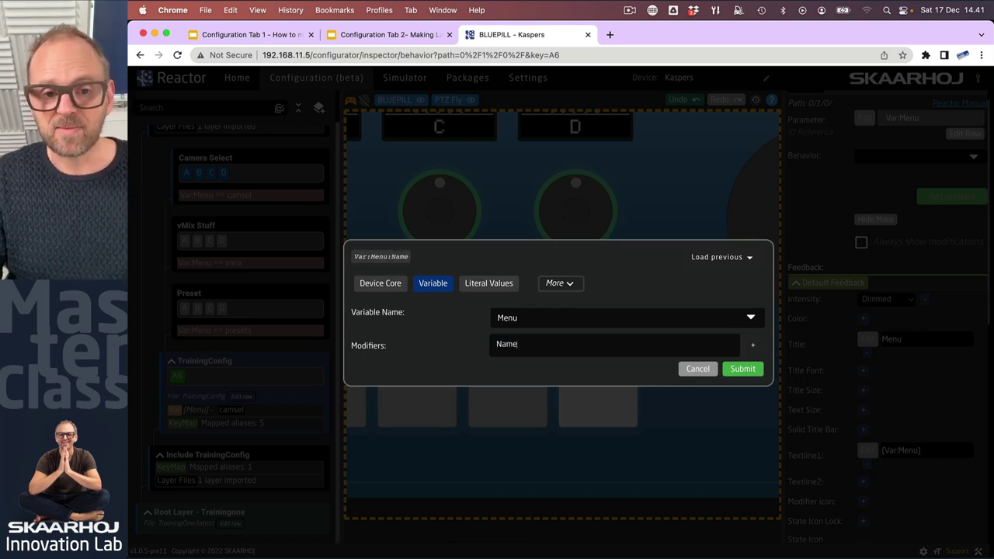
click(748, 371)
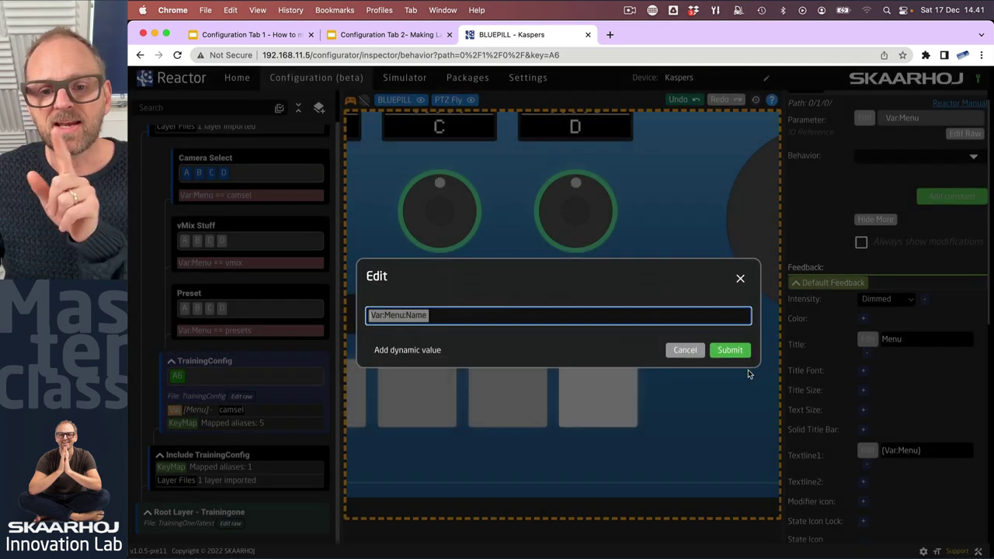
click(738, 351)
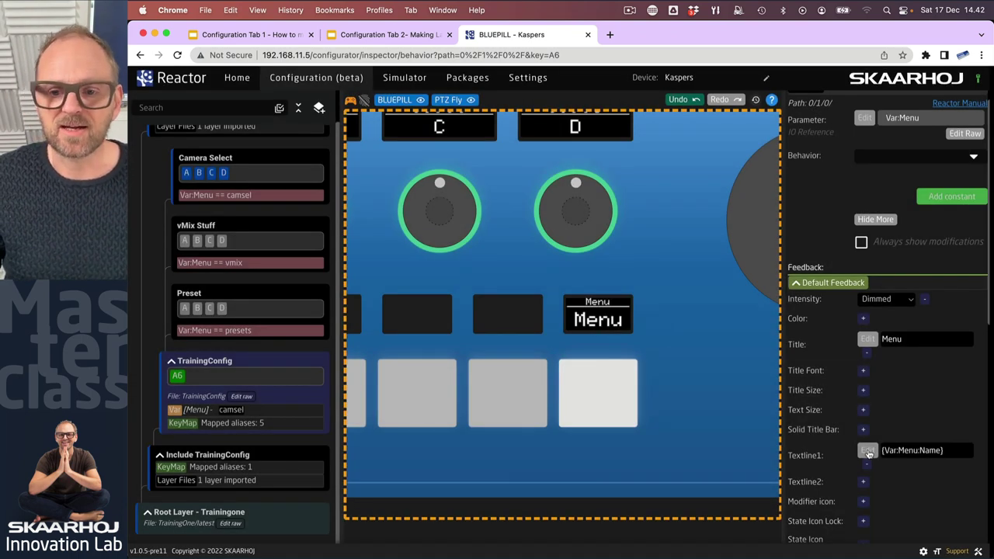
Step: Change the first text line to {Var:Menu:Current:Name} so A6 displays Cam Select
click(868, 452)
click(404, 320)
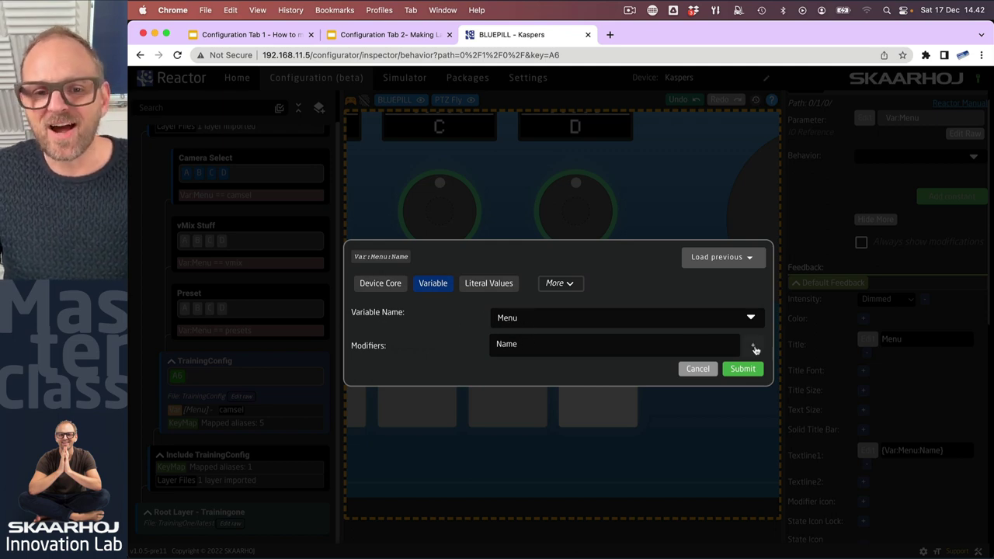
click(752, 348)
click(558, 345)
key(BackSpace)
key(BackSpace)
key(BackSpace)
key(BackSpace)
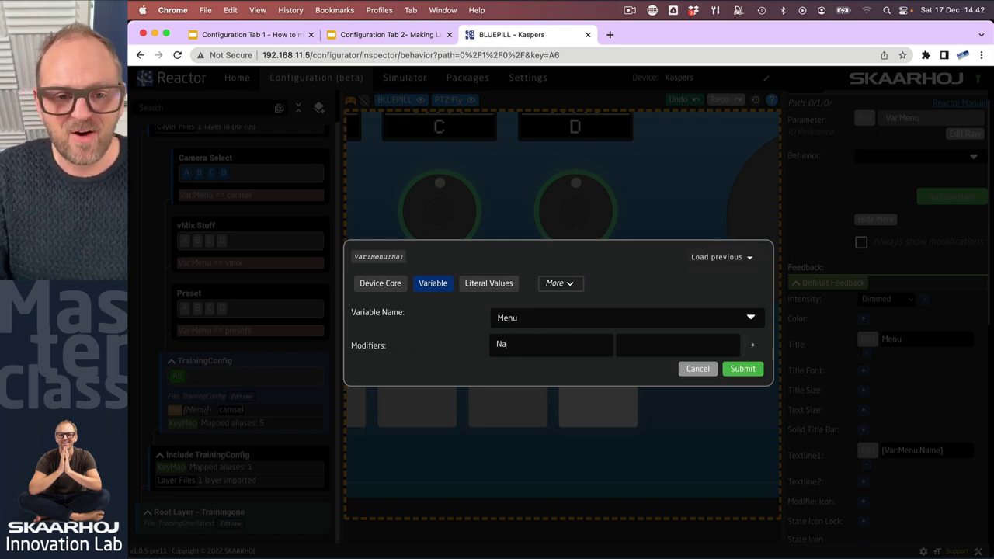
text(Current)
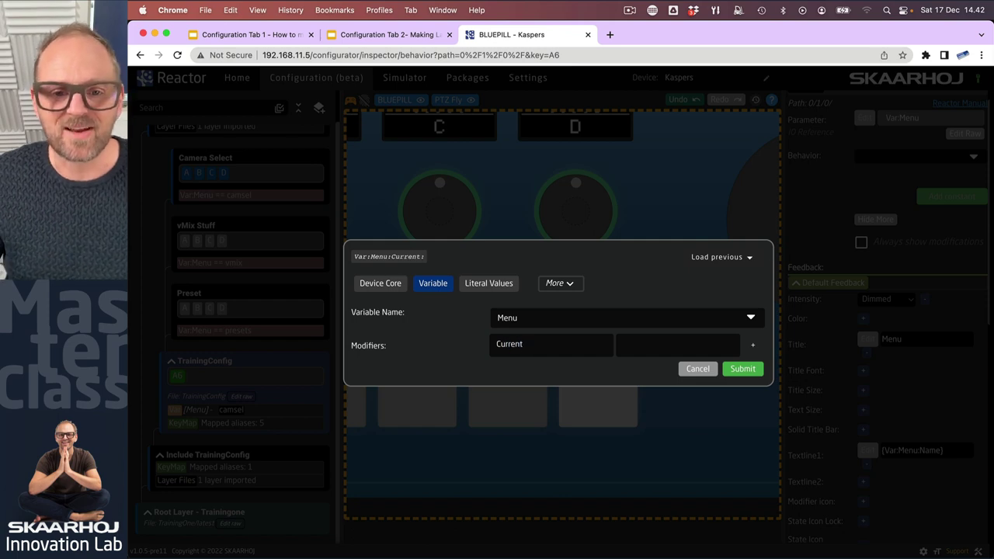
click(641, 348)
text(Name)
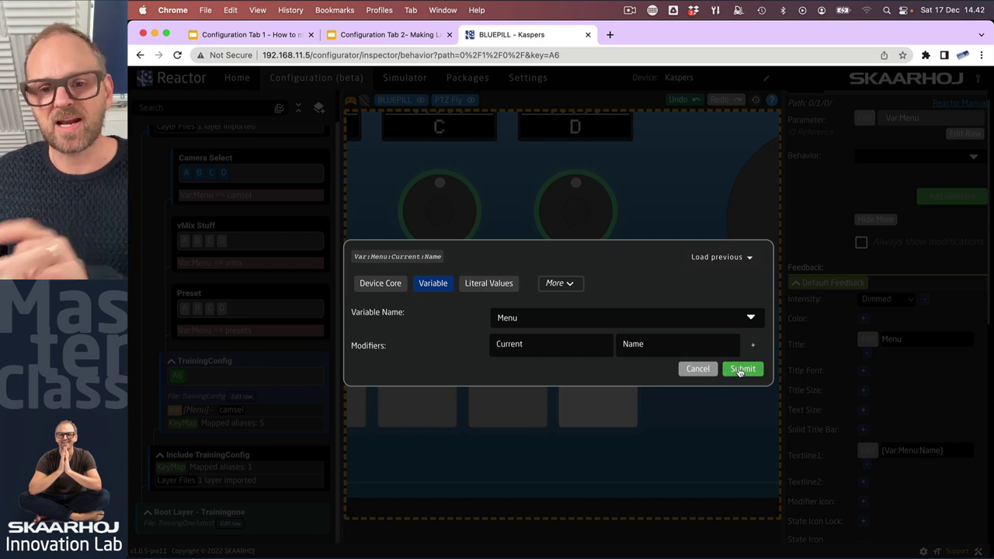
click(740, 370)
click(738, 347)
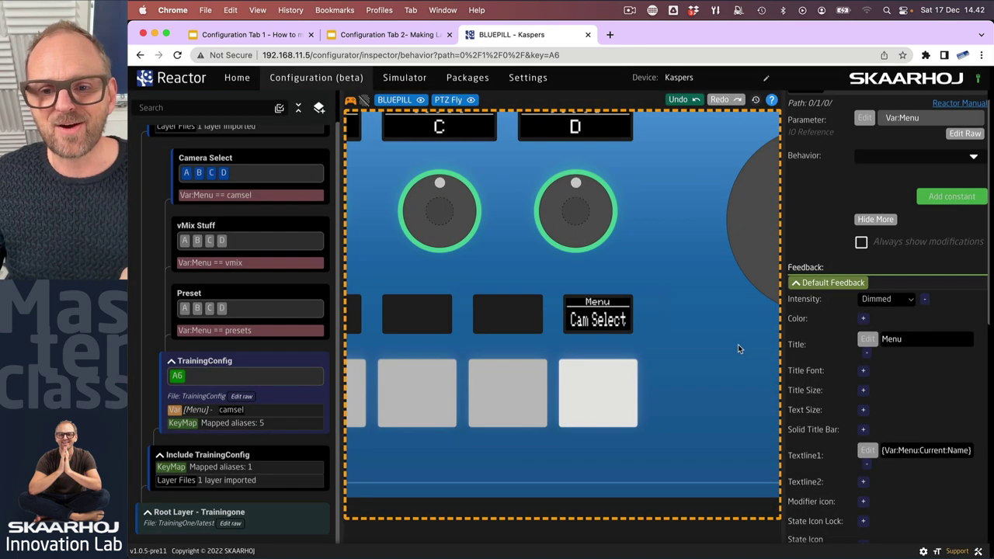
click(178, 410)
click(965, 324)
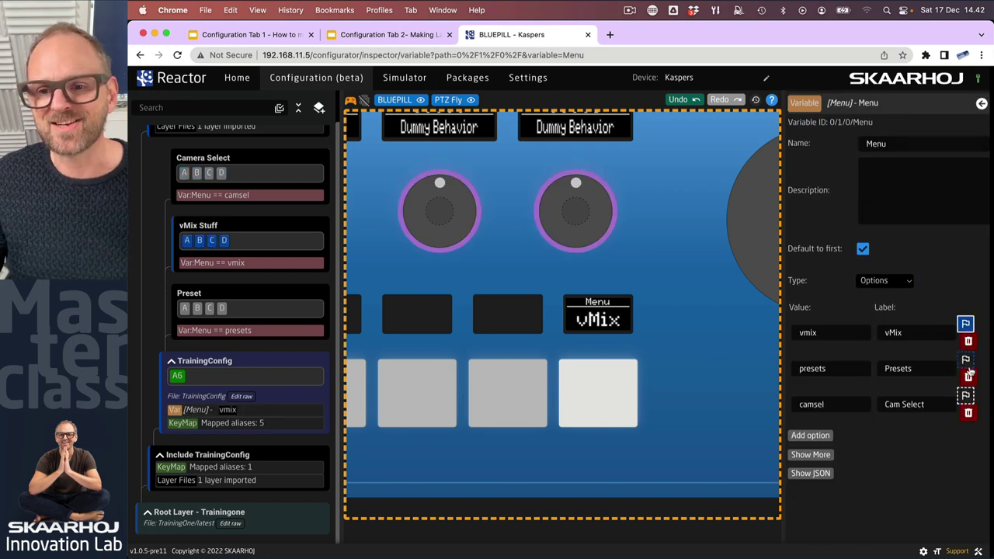
click(966, 361)
click(965, 396)
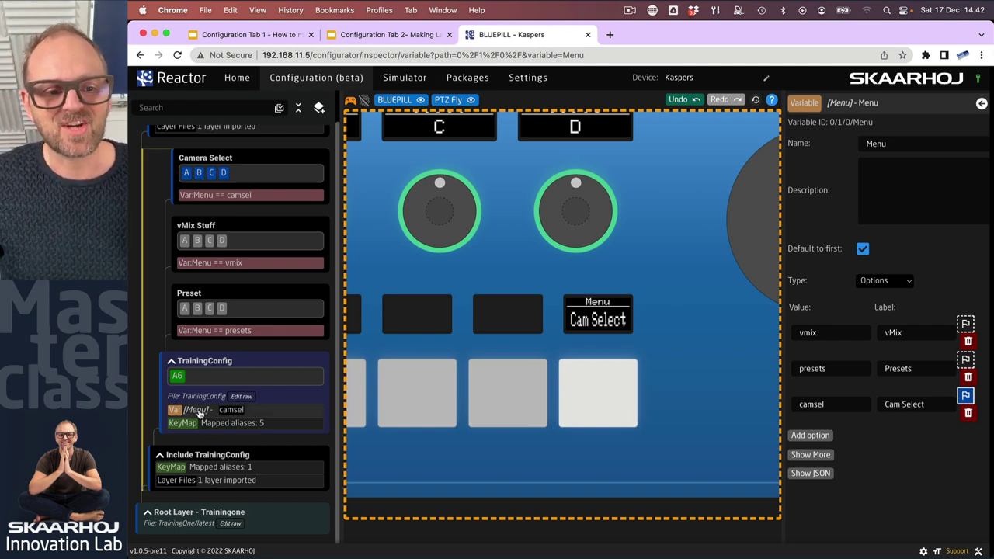
Step: Open A6's default feedback and clear the existing 'Menu' title text
click(178, 377)
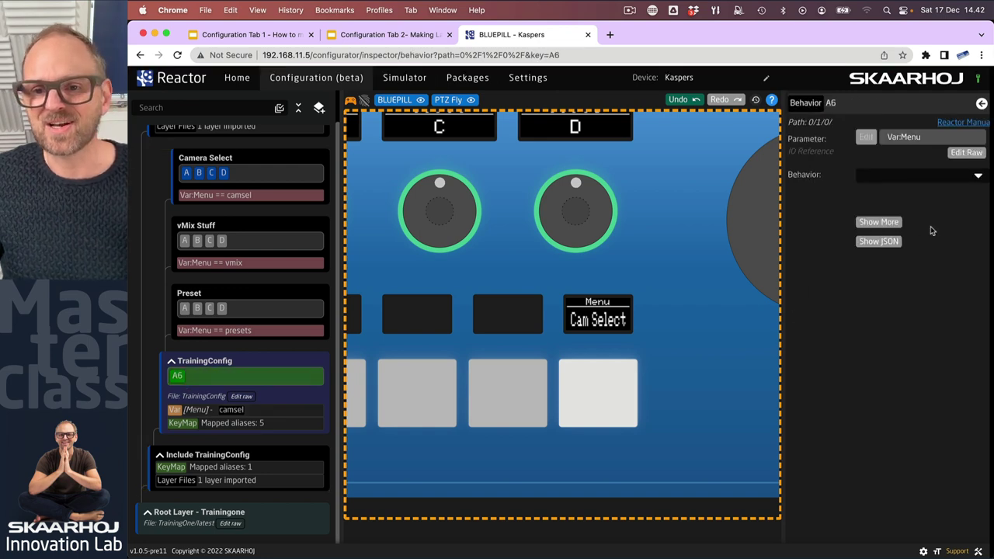
click(880, 224)
click(827, 301)
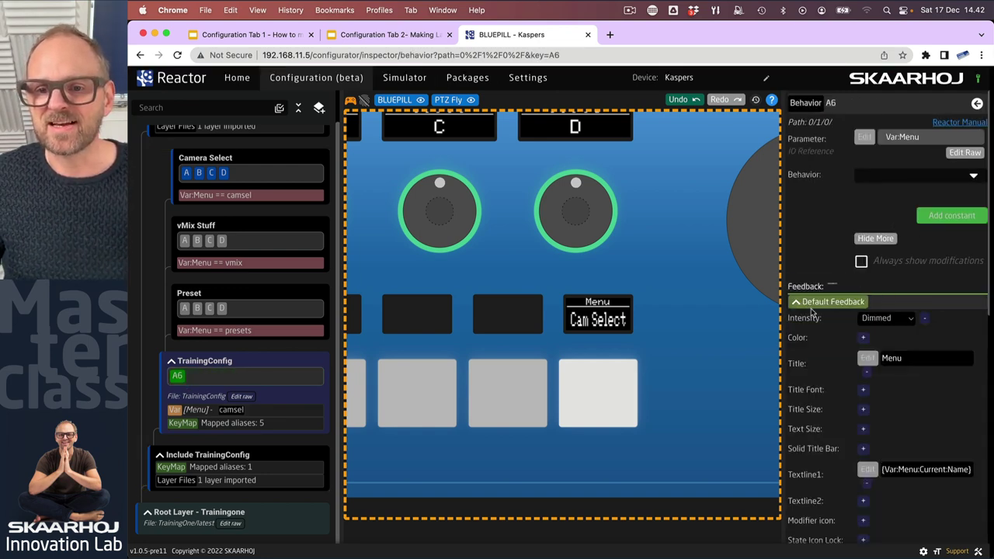
double_click(893, 359)
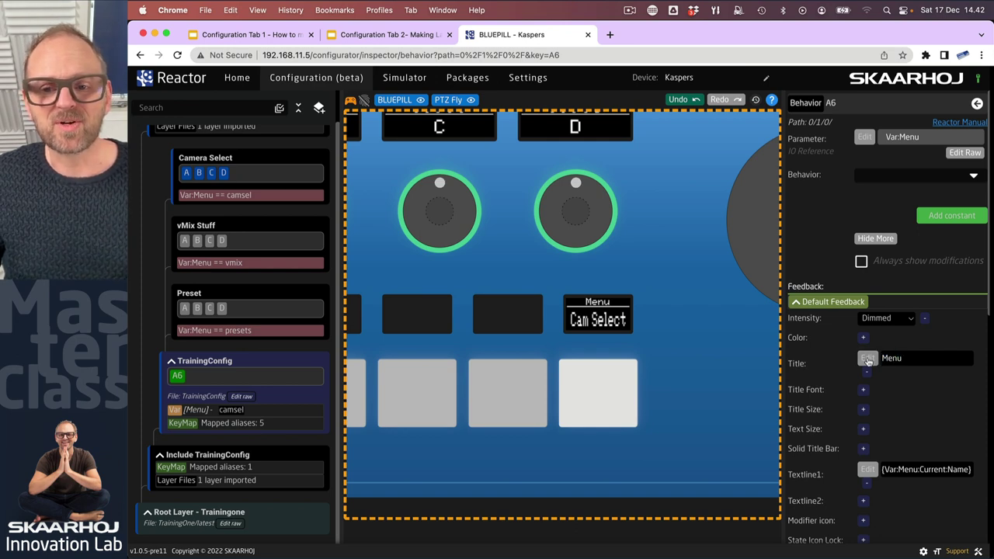
click(867, 358)
click(401, 317)
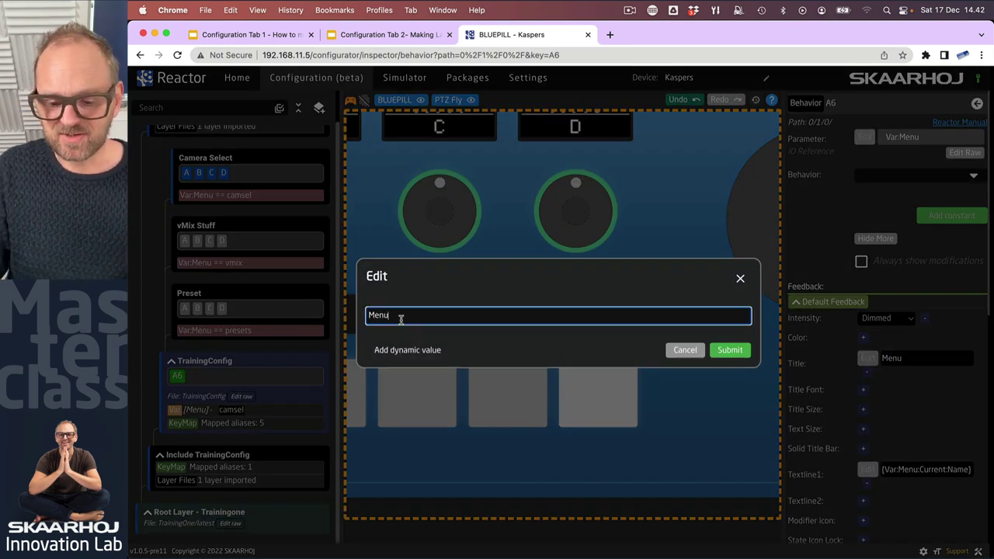
key(BackSpace)
key(BackSpace)
Step: Insert the variable {Var:Menu:Name} as A6's default feedback title
click(414, 350)
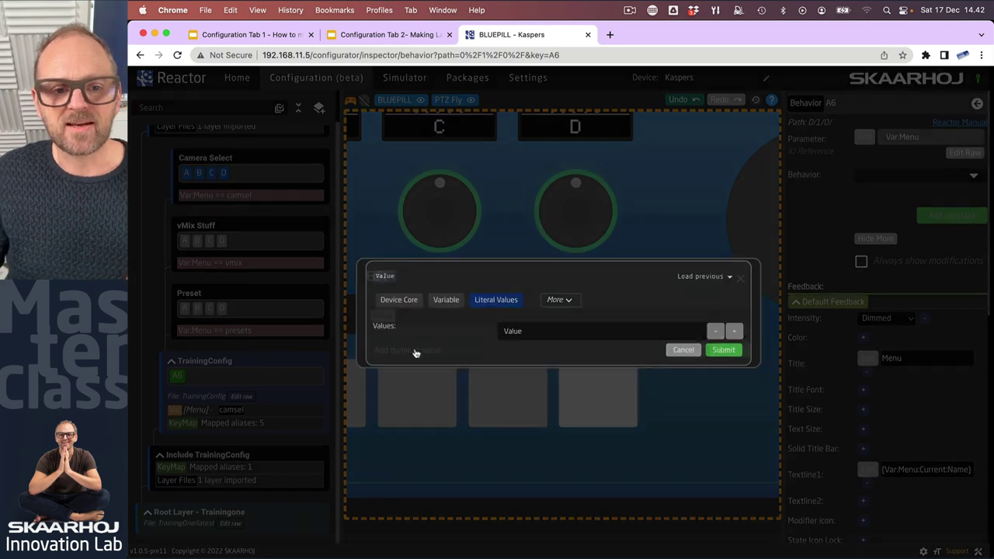
click(434, 302)
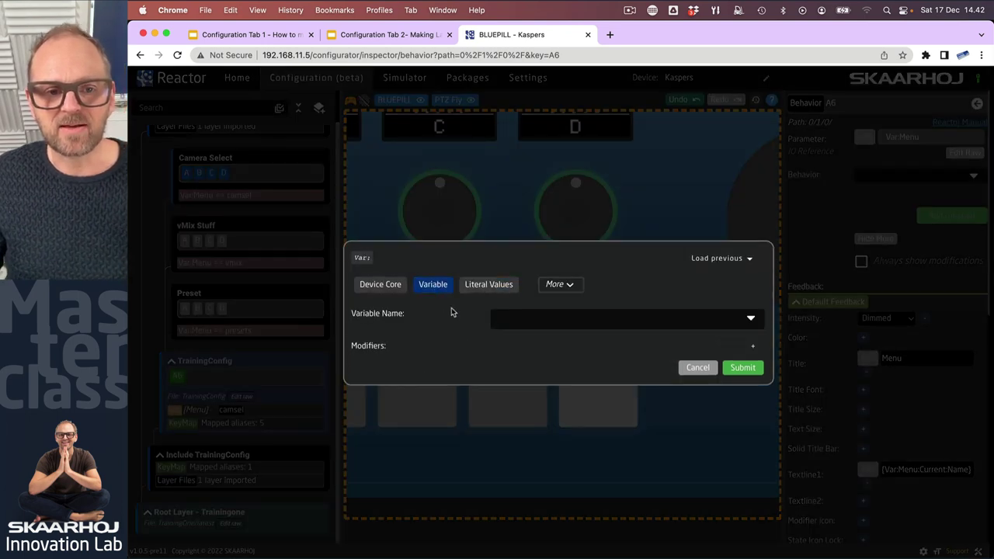
click(531, 319)
click(523, 339)
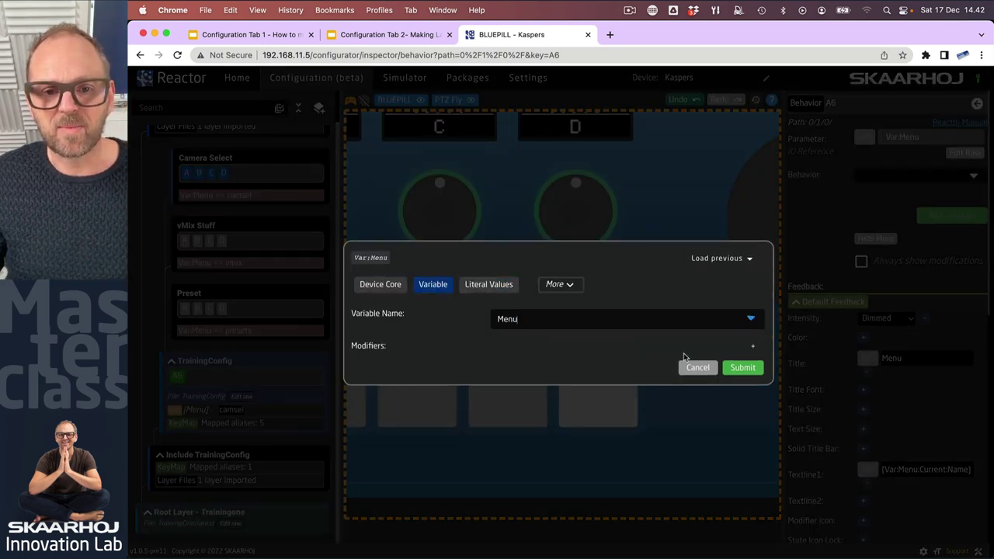
click(752, 346)
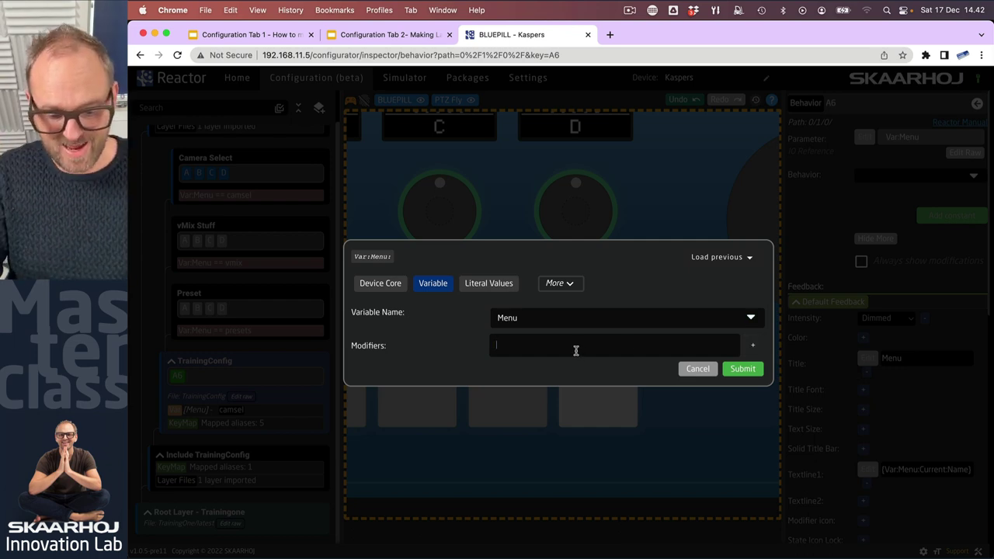
text(NaME)
key(BackSpace)
key(BackSpace)
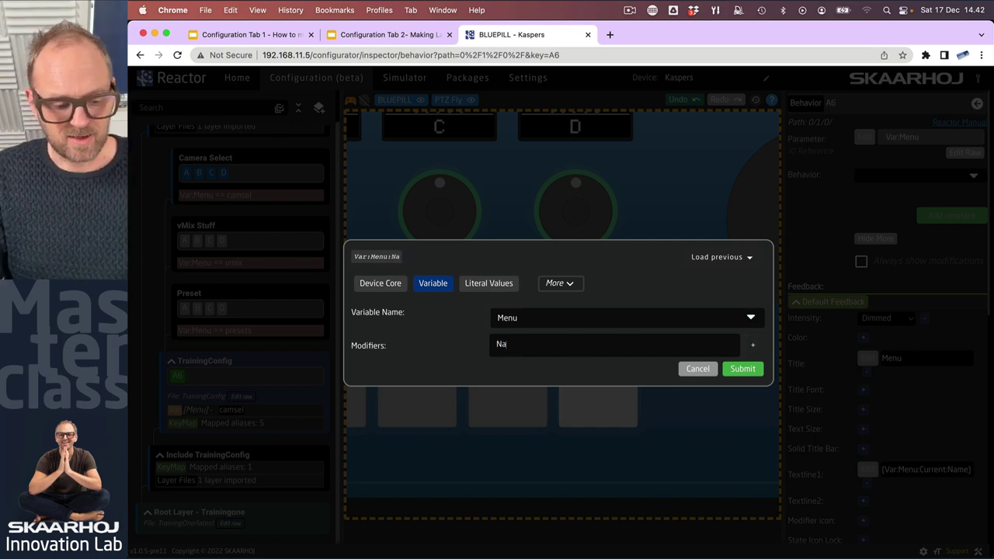
text(me)
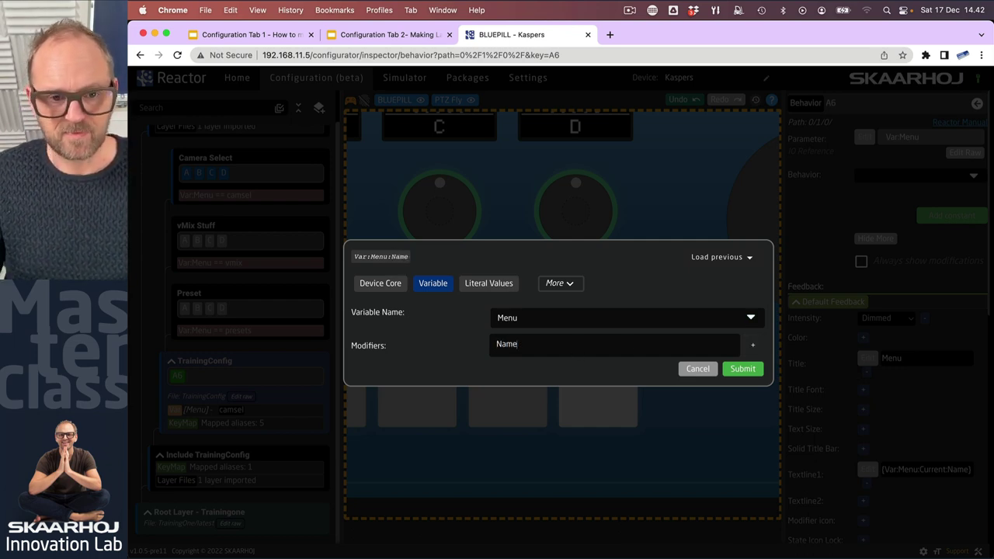
click(739, 369)
click(731, 350)
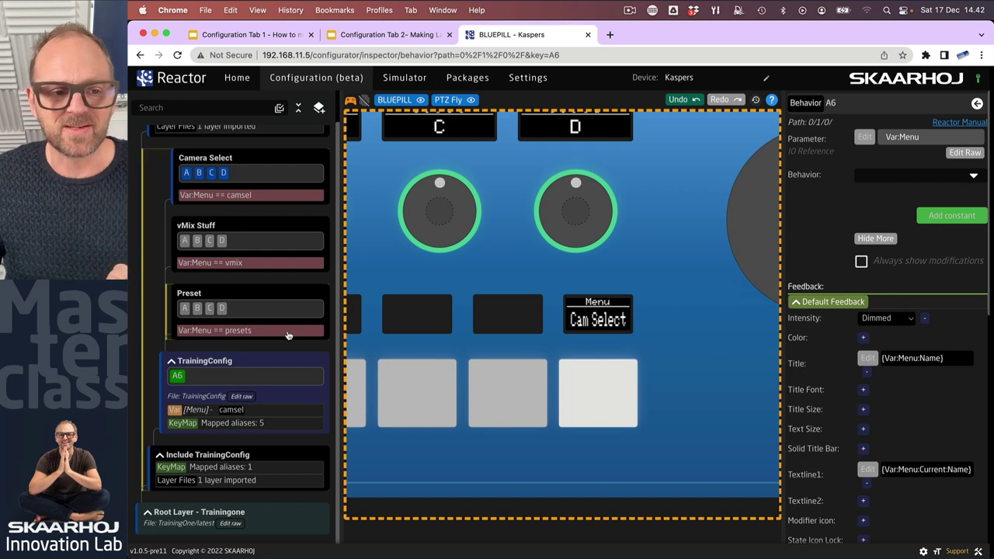
Step: Turn off Default to first for Menu, fix its name to 'Menu', and show TrainingConfig
click(196, 412)
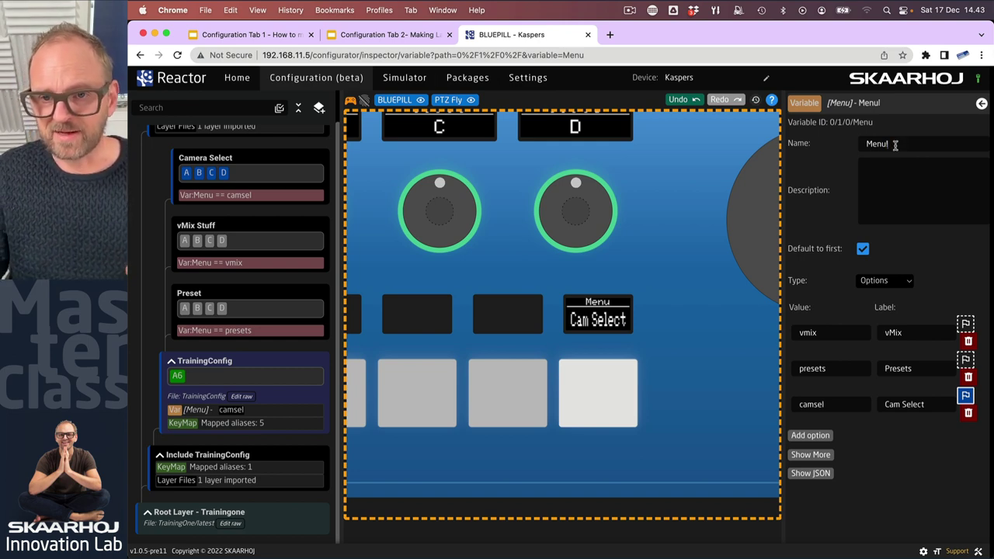
click(862, 249)
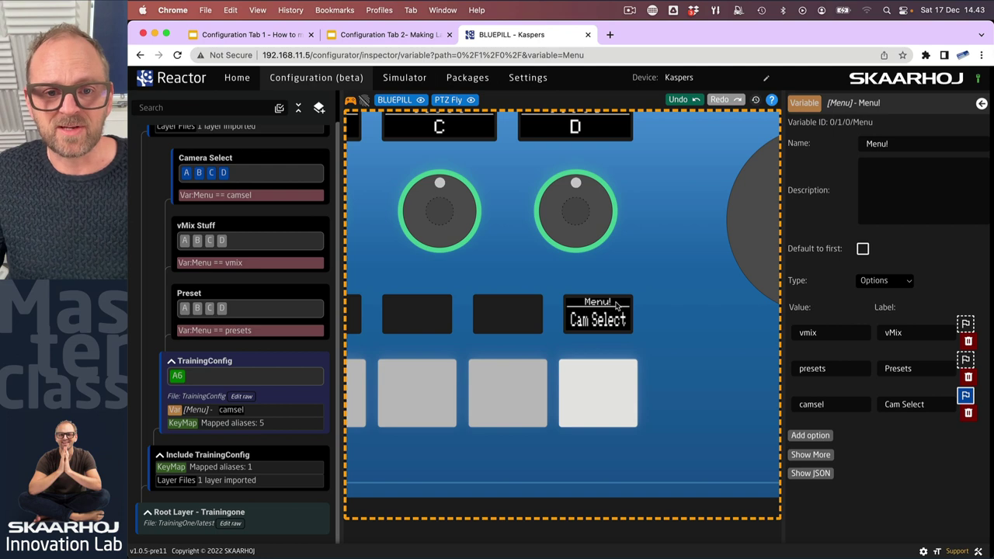
click(919, 146)
key(BackSpace)
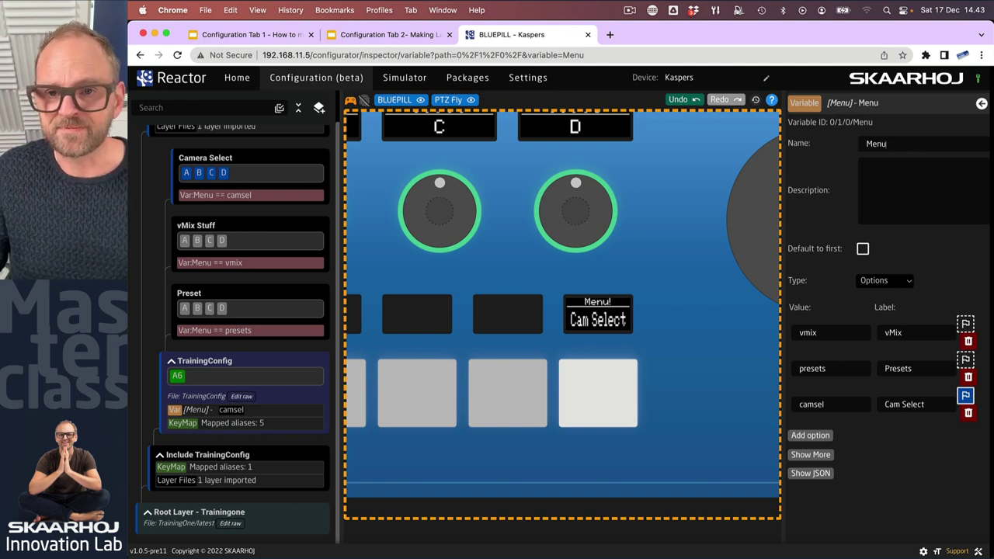
click(200, 399)
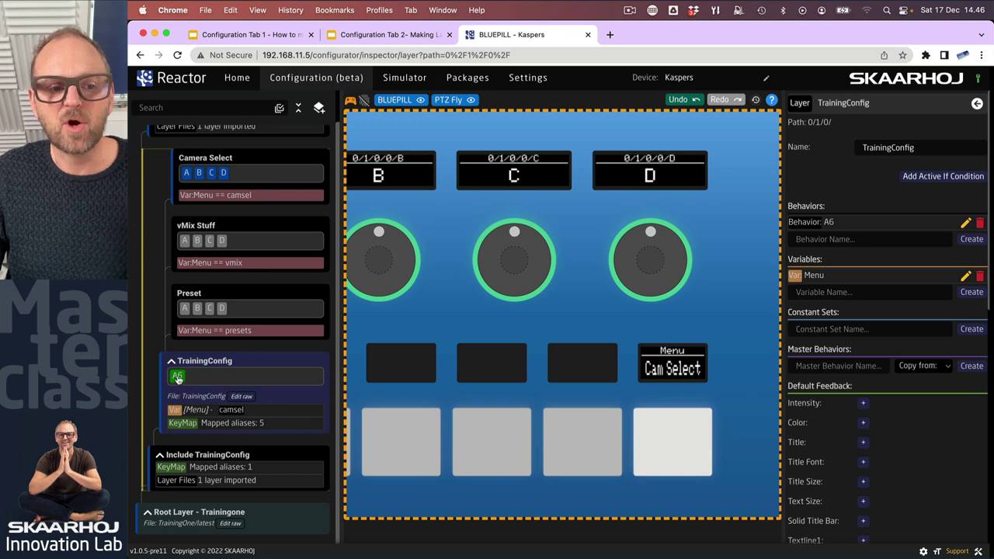
Step: Expand A6's Show More feedback settings and enter index 10 for a new feedback entry
click(178, 379)
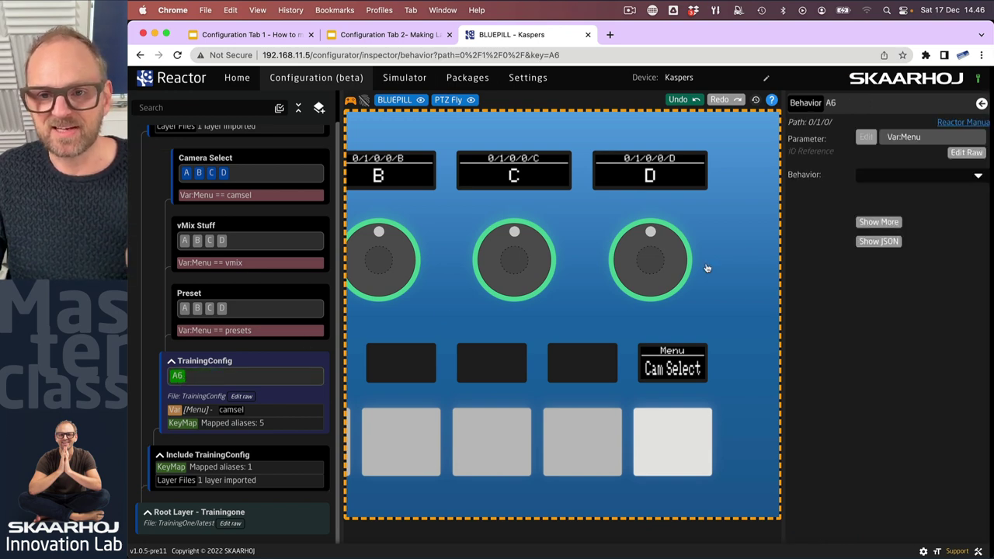
click(880, 223)
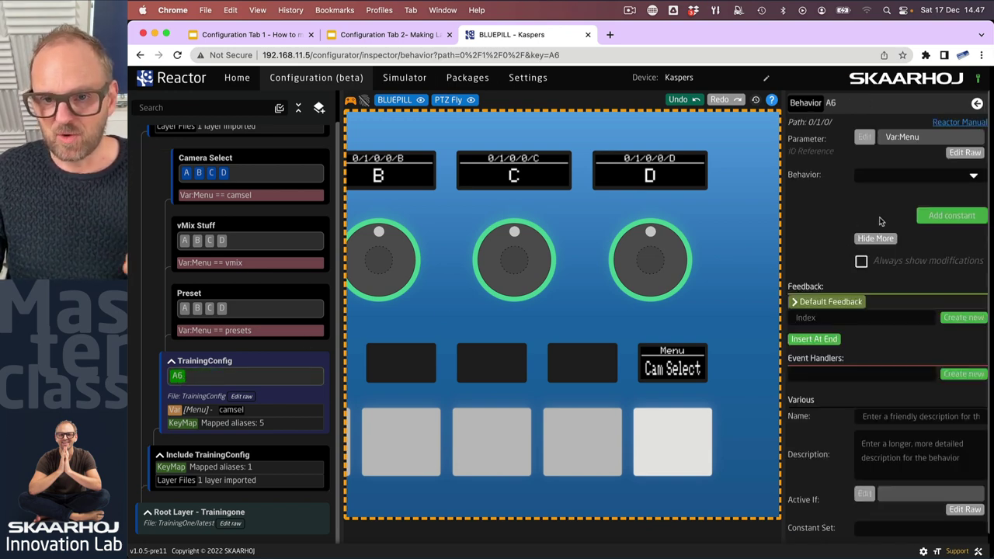
click(798, 306)
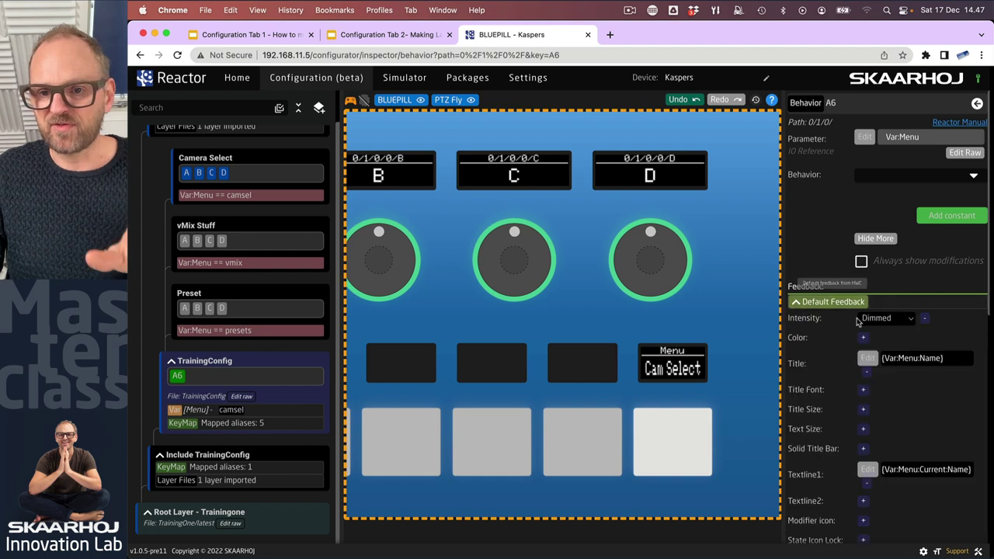
click(798, 304)
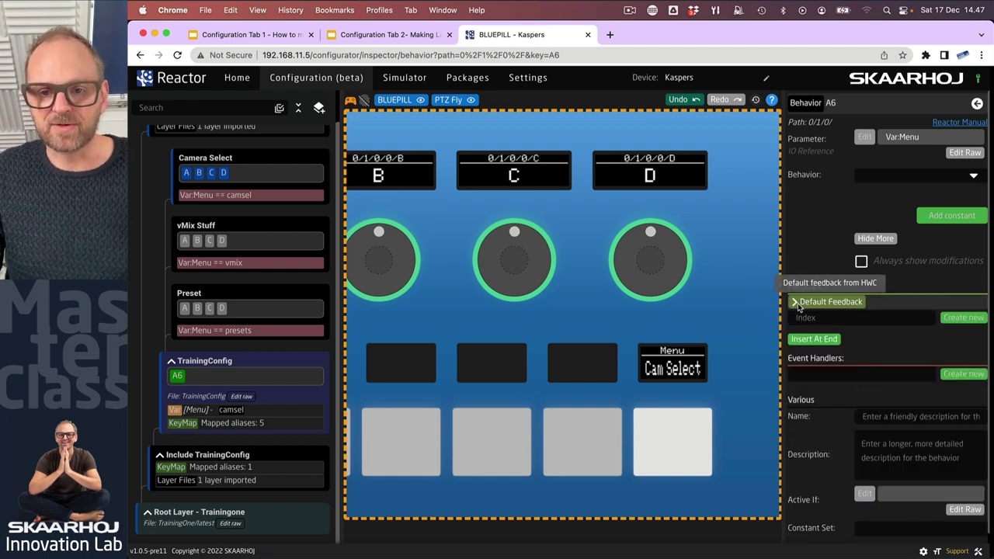
click(883, 319)
text(10)
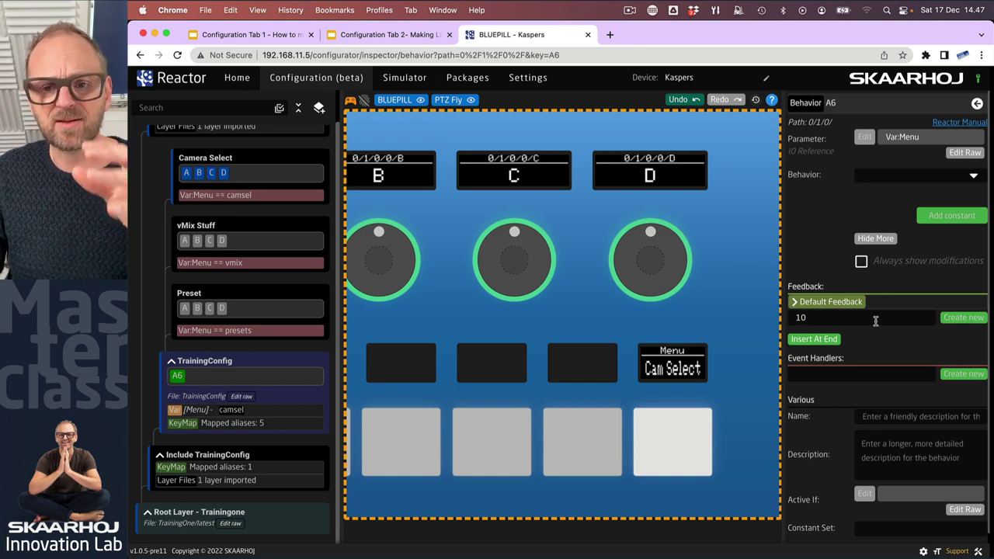
Step: Create a conditional feedback at index 10 coloured RED
click(969, 320)
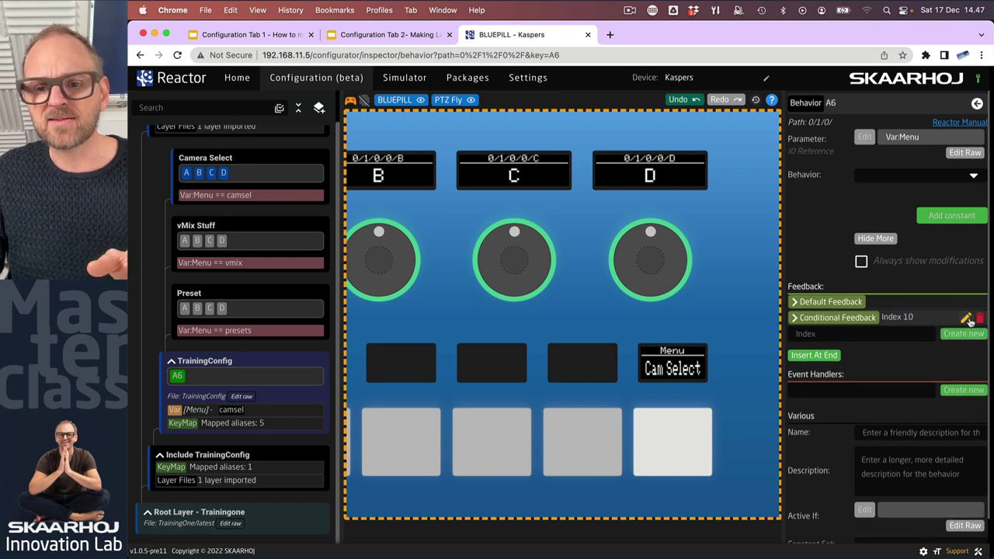
click(795, 319)
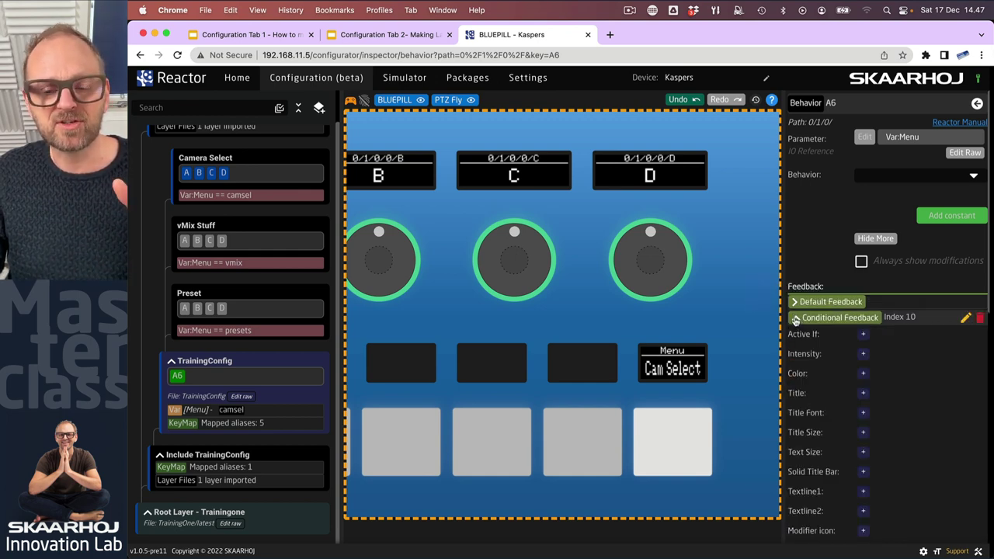
click(863, 374)
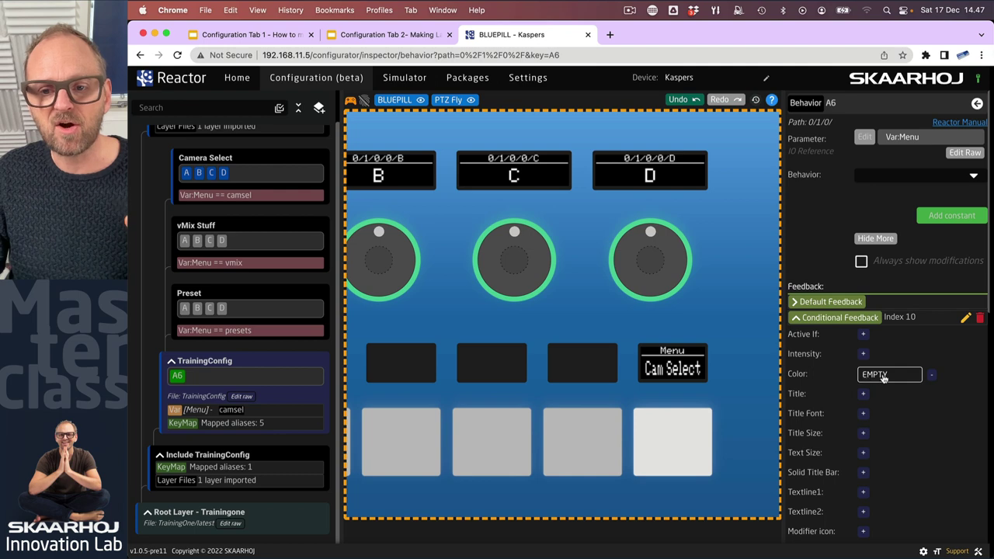
click(883, 377)
click(466, 293)
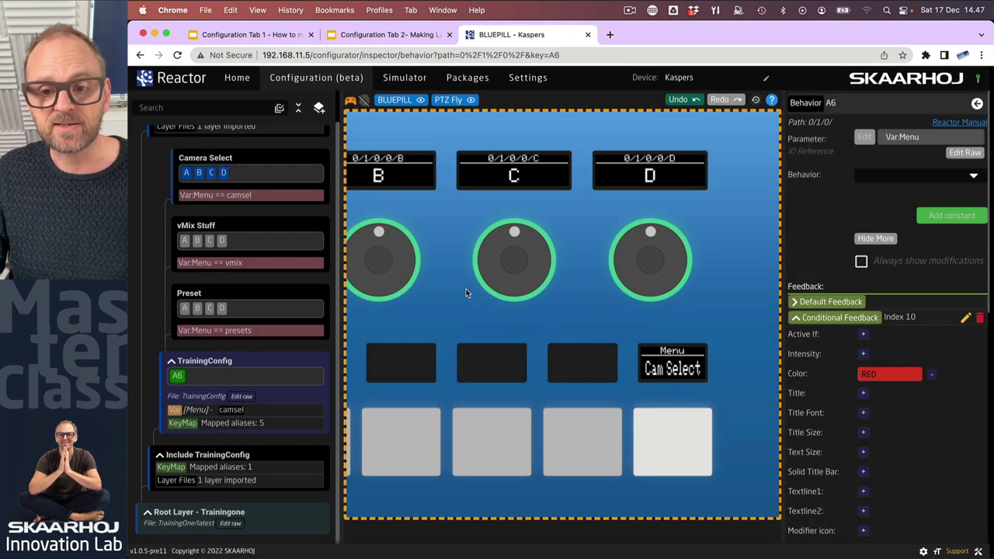
Step: Make the feedback active only when Var:Menu == presets
click(863, 334)
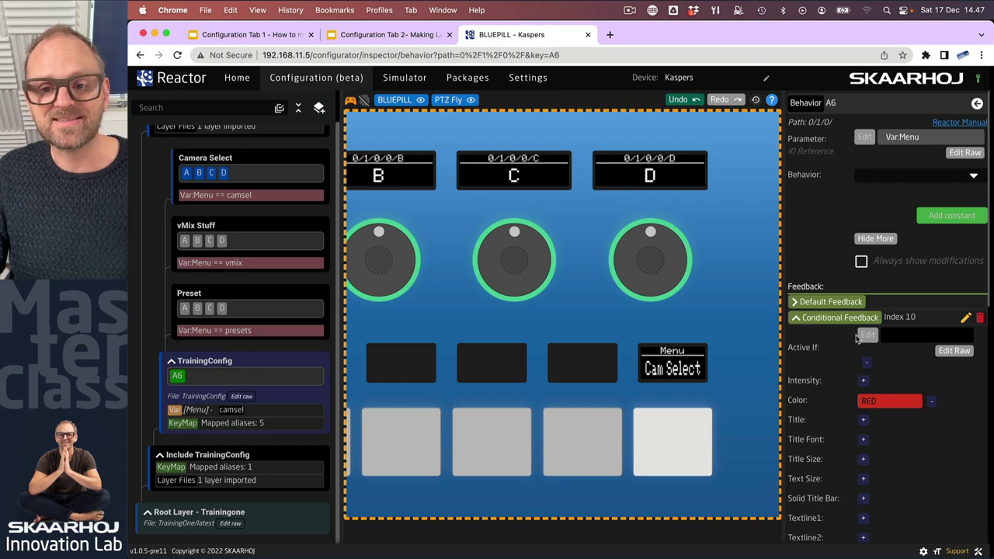
click(866, 335)
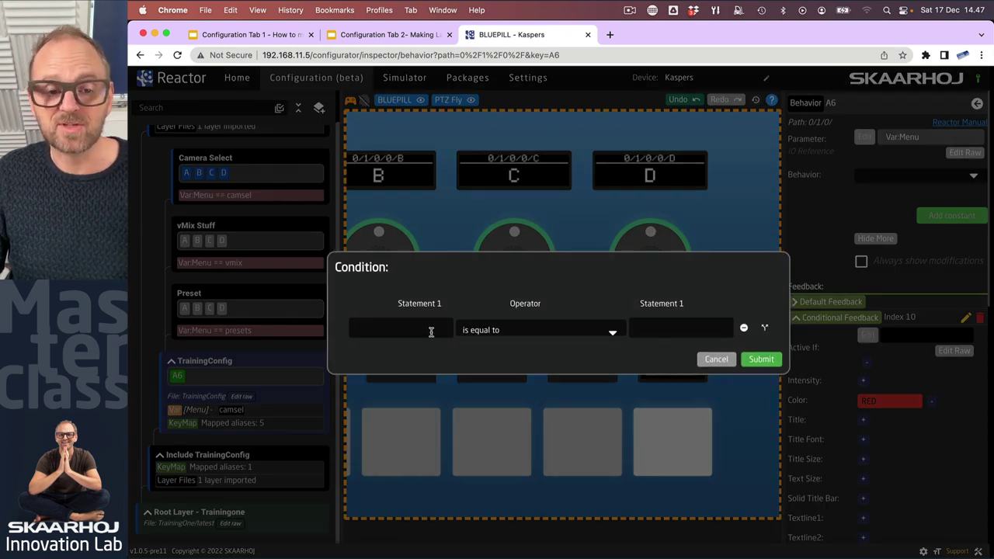
click(431, 330)
click(433, 299)
click(576, 319)
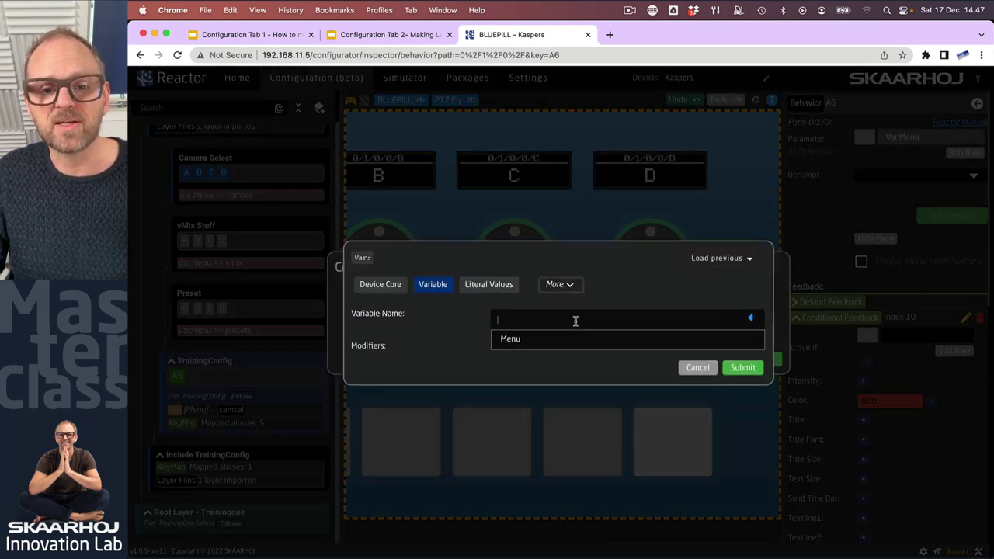
click(515, 339)
click(742, 368)
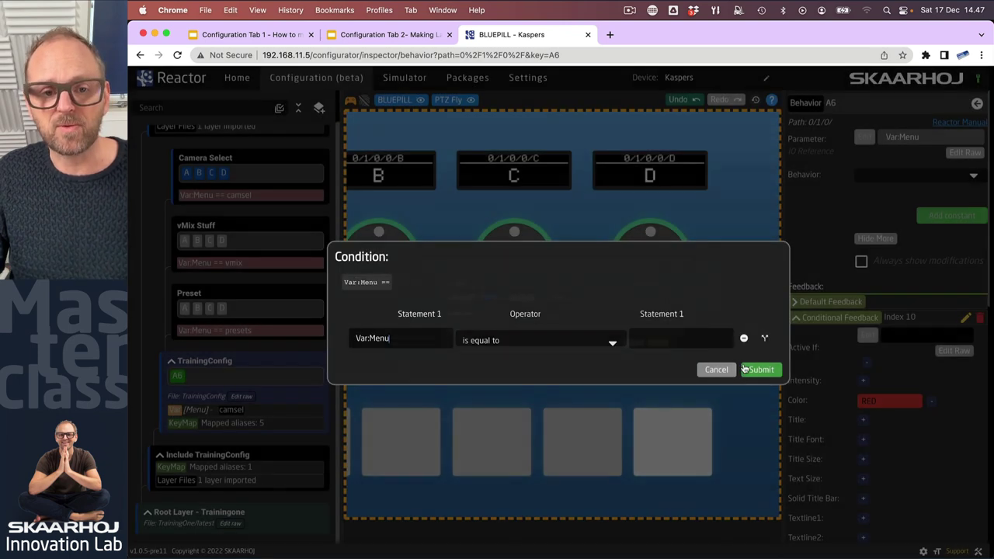
click(660, 337)
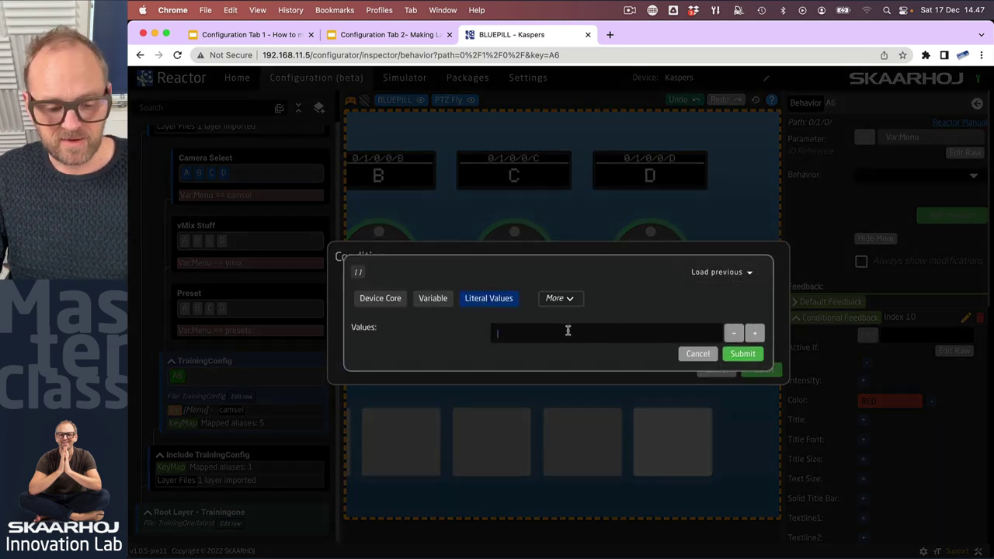
text(presets)
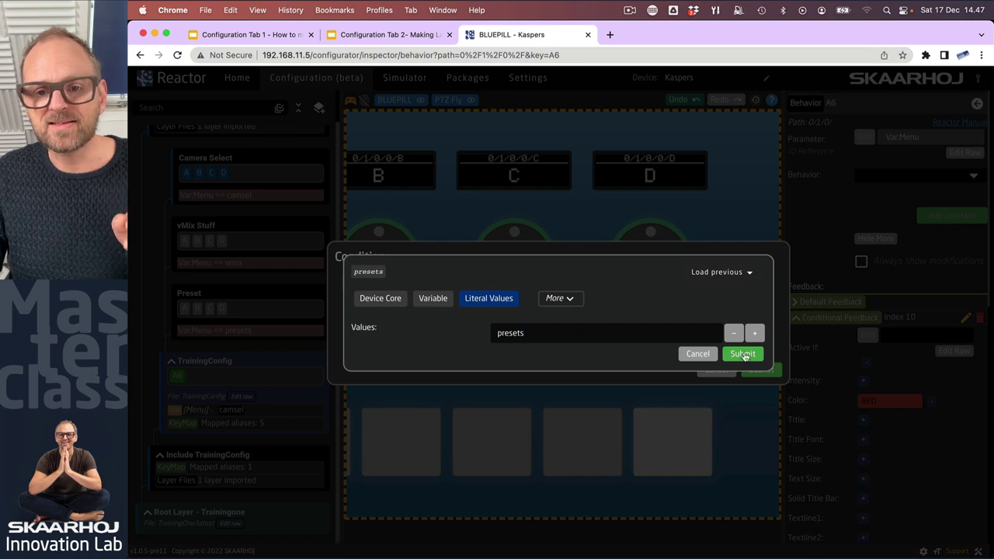
click(744, 355)
click(757, 366)
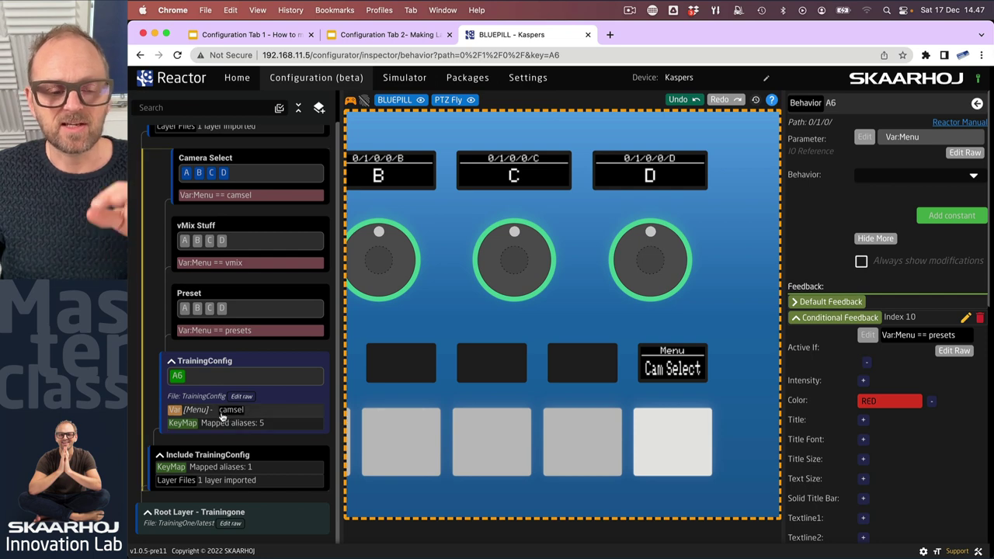
Step: Cycle Menu through presets, vmix and camsel, ending on presets so A6 lights red
click(194, 412)
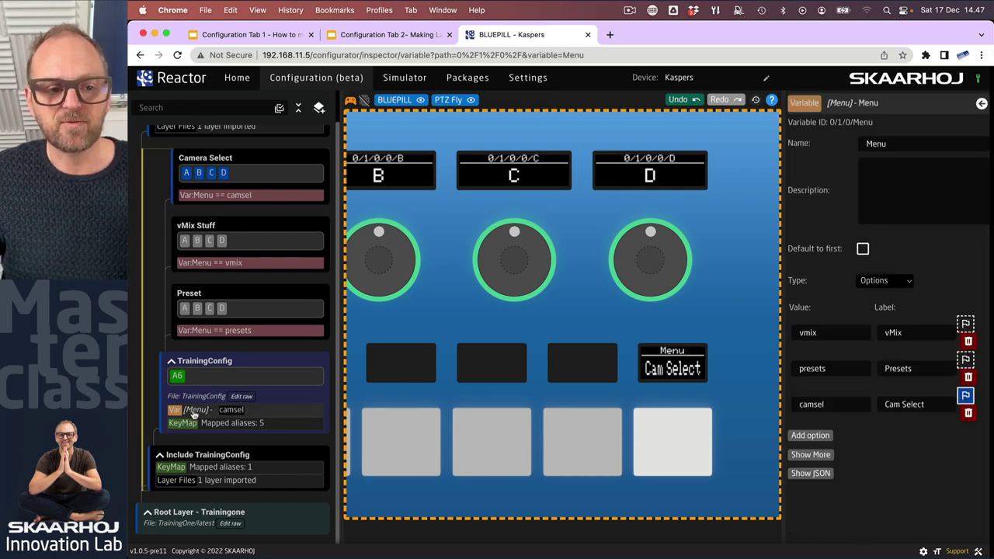
click(966, 362)
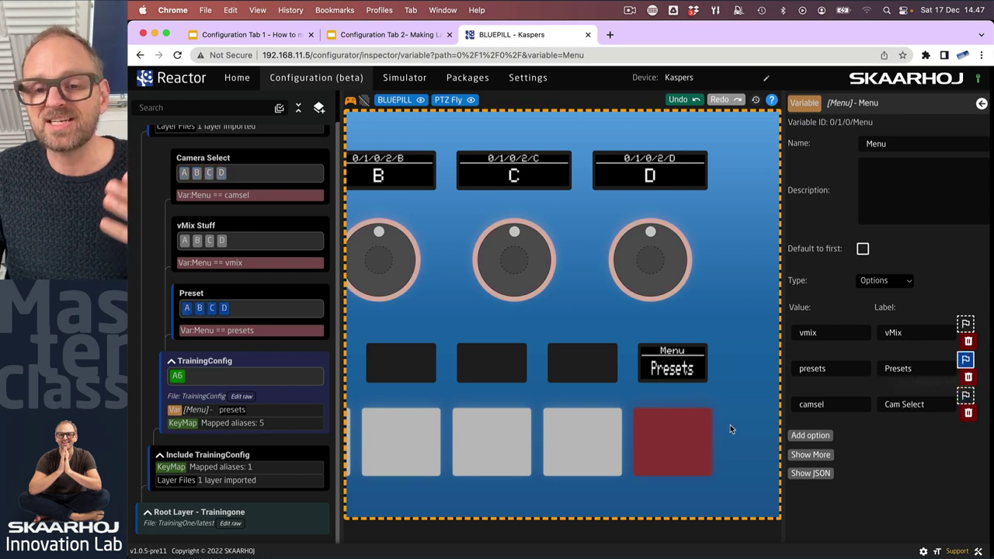
click(966, 325)
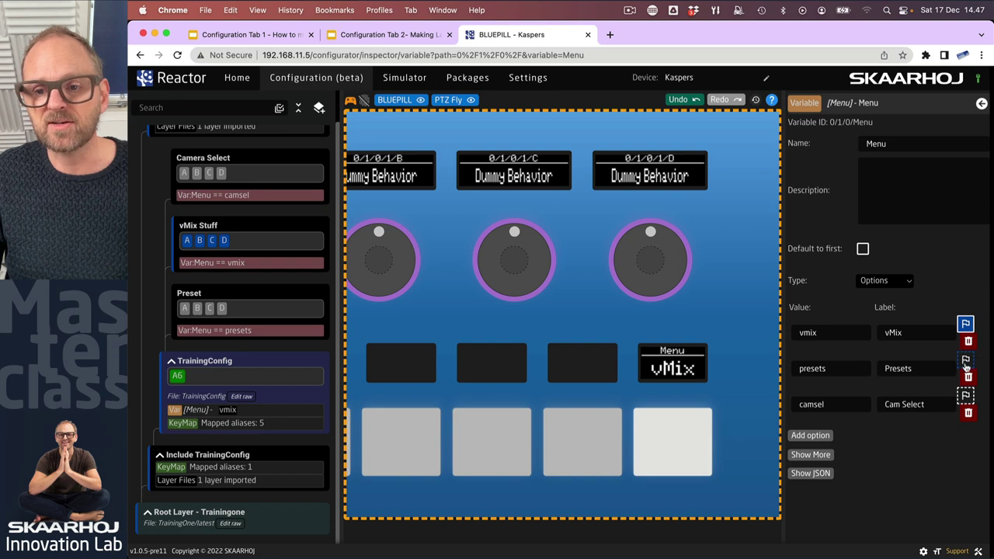
click(966, 397)
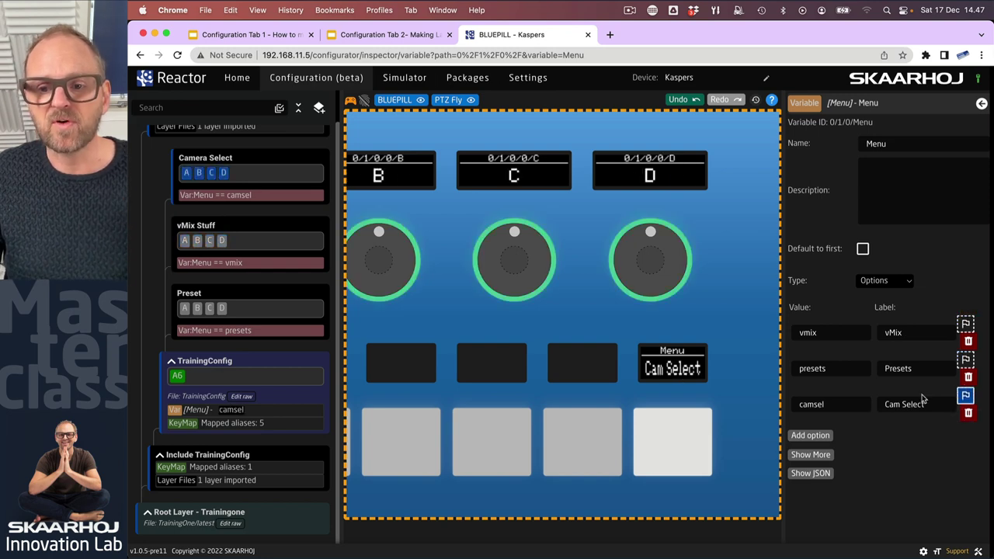
click(965, 361)
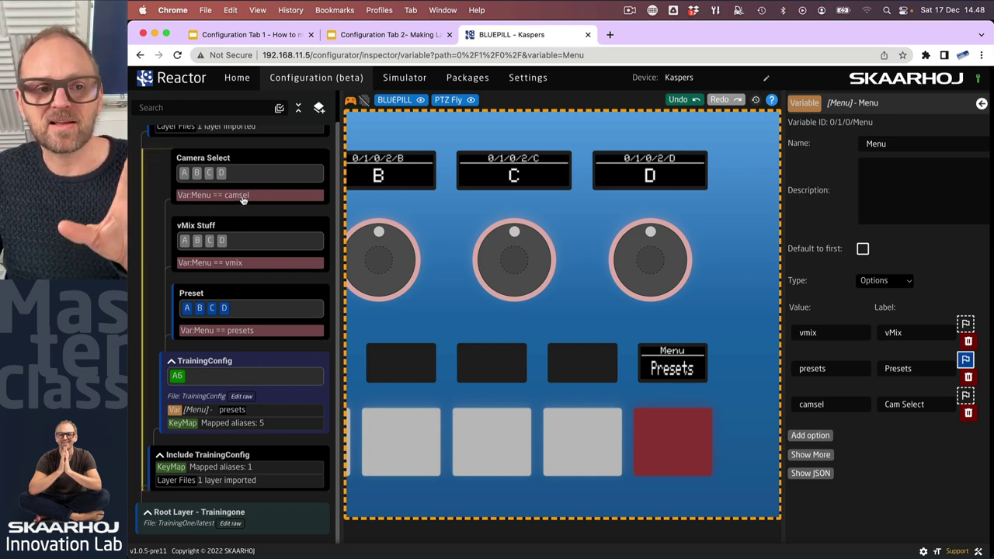
Step: Reopen A6's full feedback settings and enter index 20 for another feedback entry
click(195, 377)
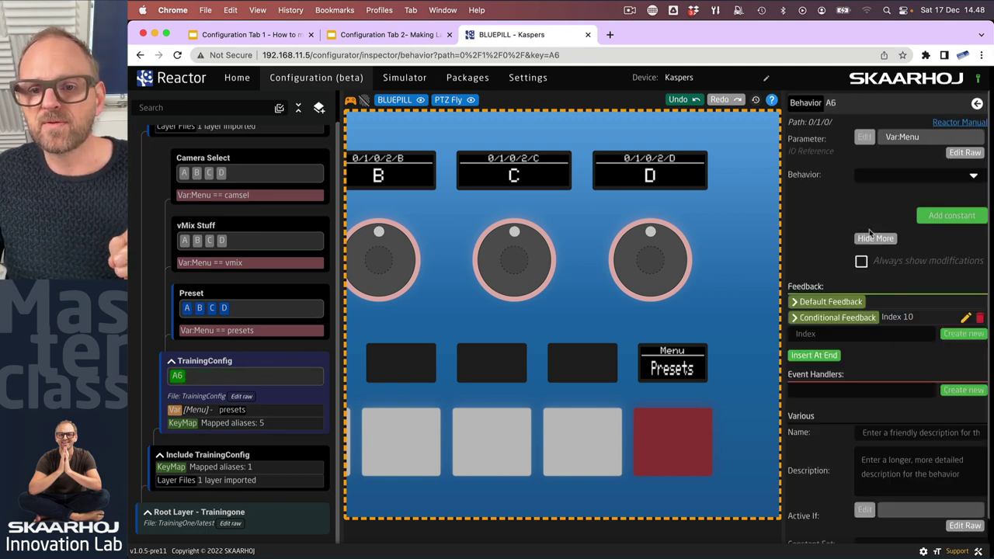
click(878, 222)
click(813, 321)
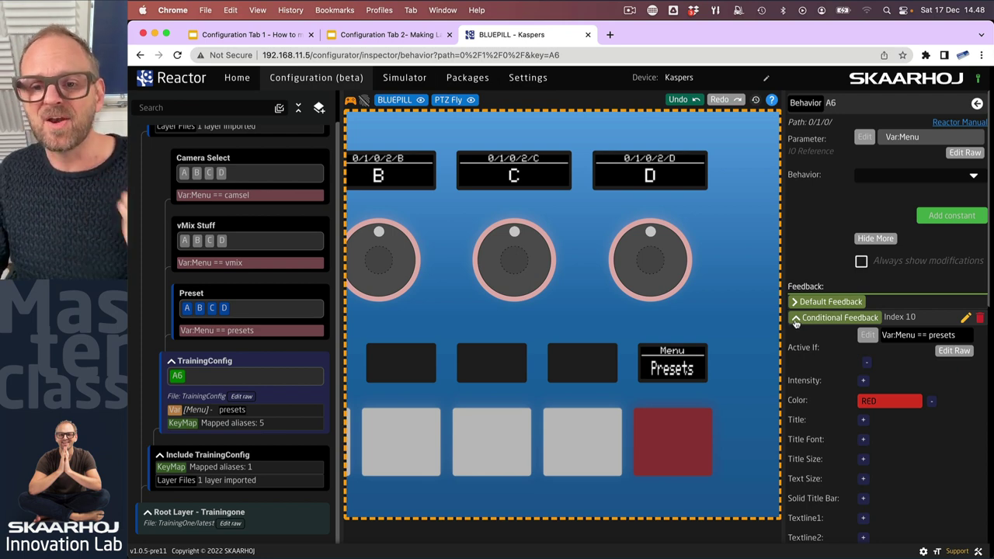
click(796, 321)
click(807, 334)
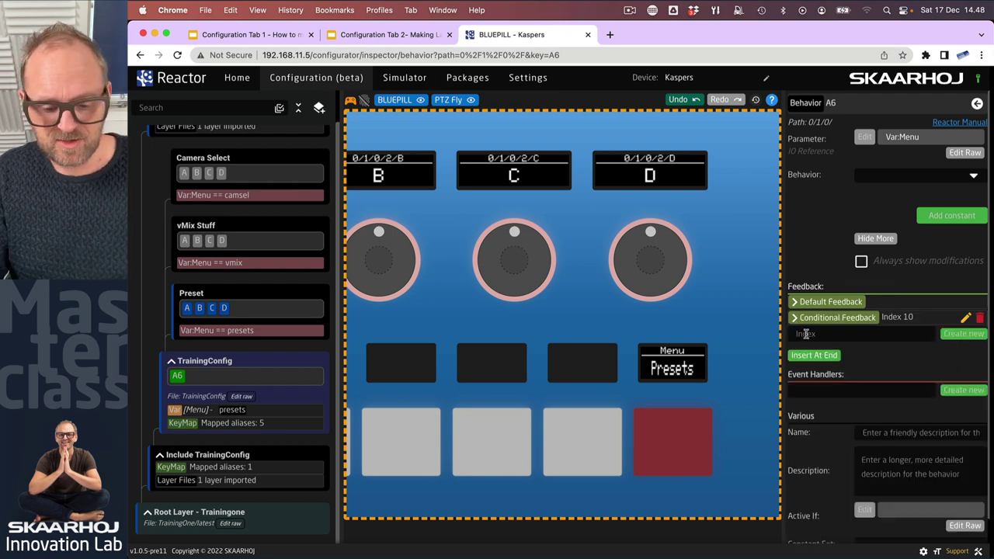
text(20)
Step: Create a conditional feedback at index 20 coloured YELLOW
click(968, 337)
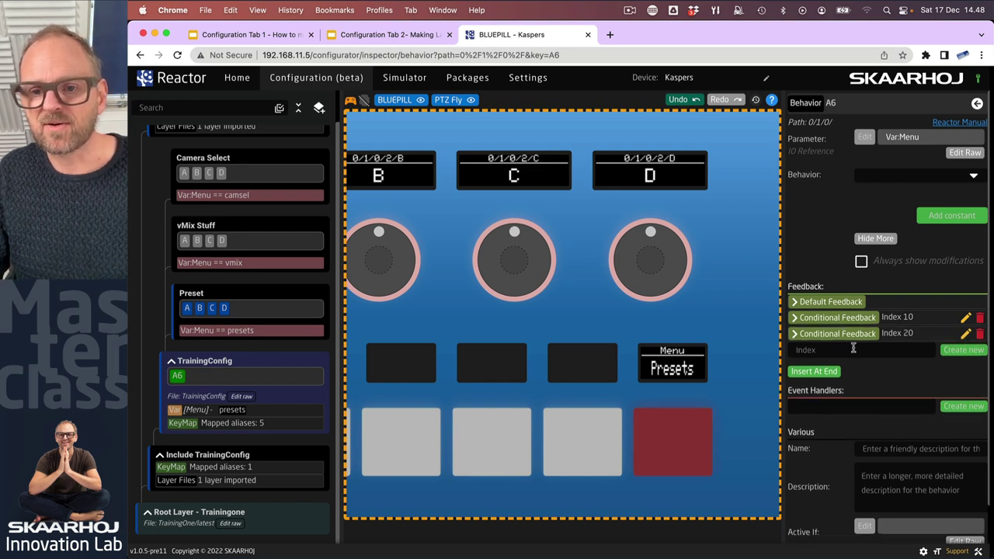
click(814, 335)
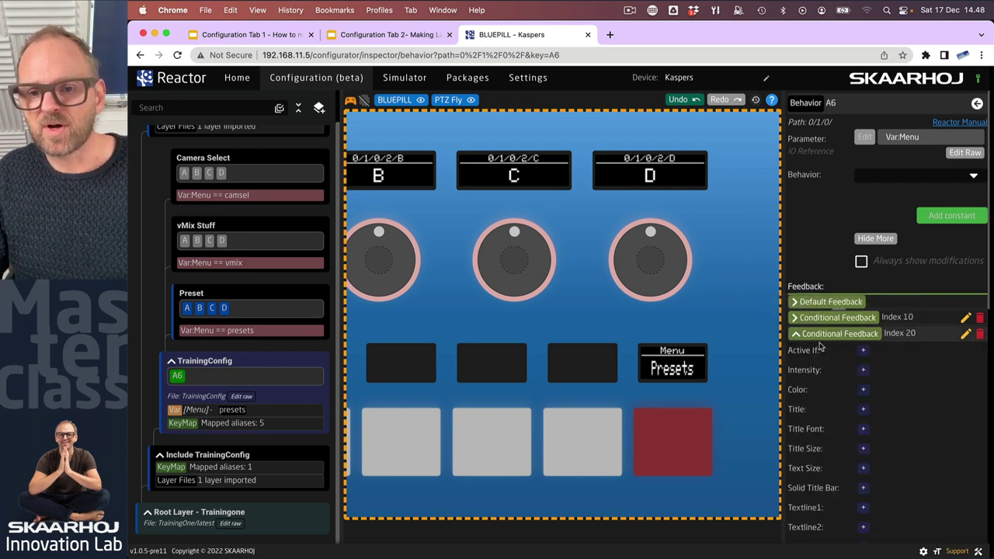
click(863, 390)
click(893, 395)
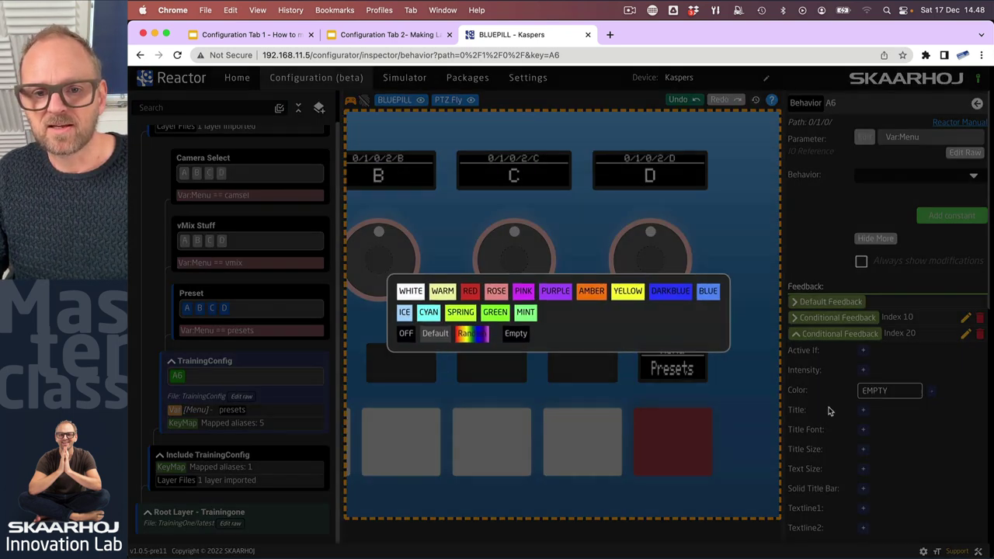
click(628, 292)
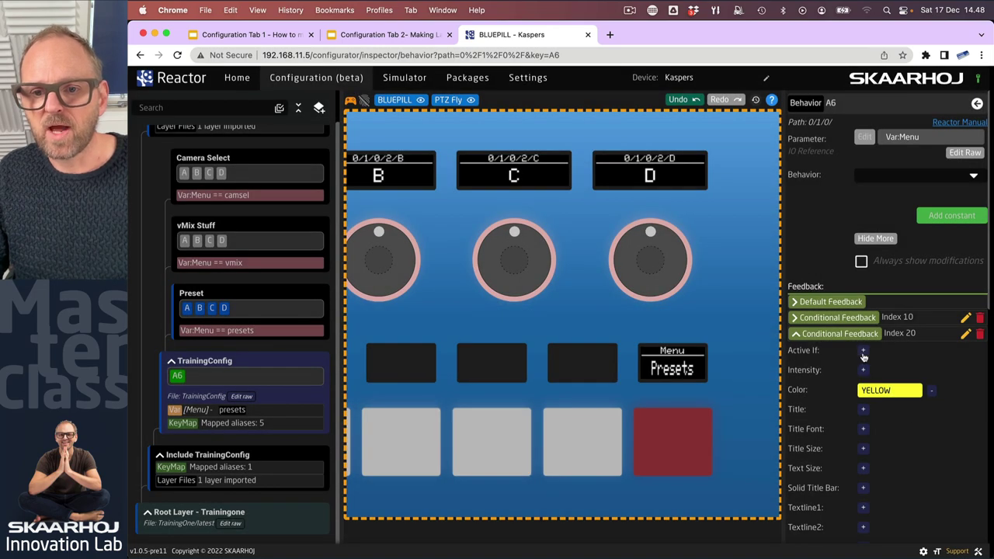
Step: Make it active when Var:Menu == camsel, with intensity set to On
click(863, 351)
click(864, 353)
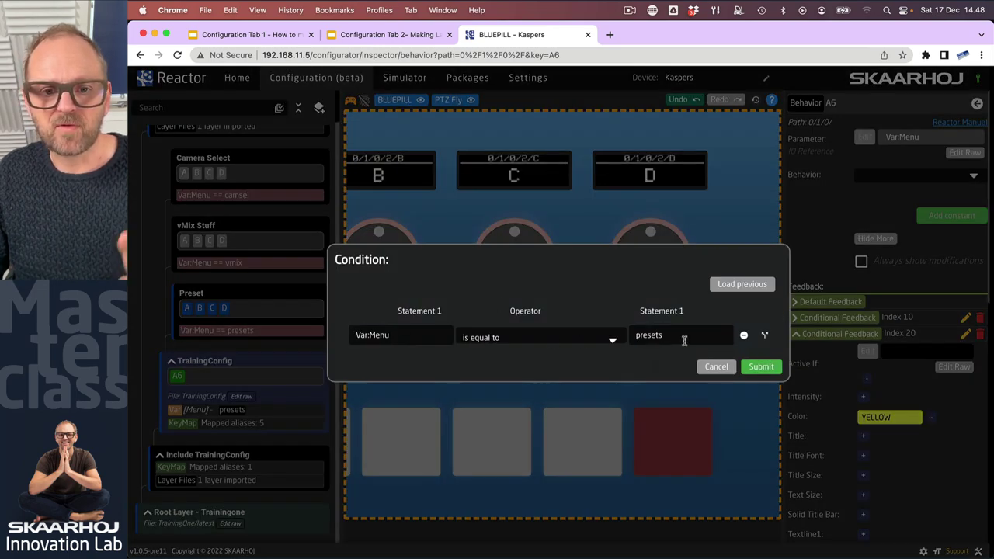
click(684, 338)
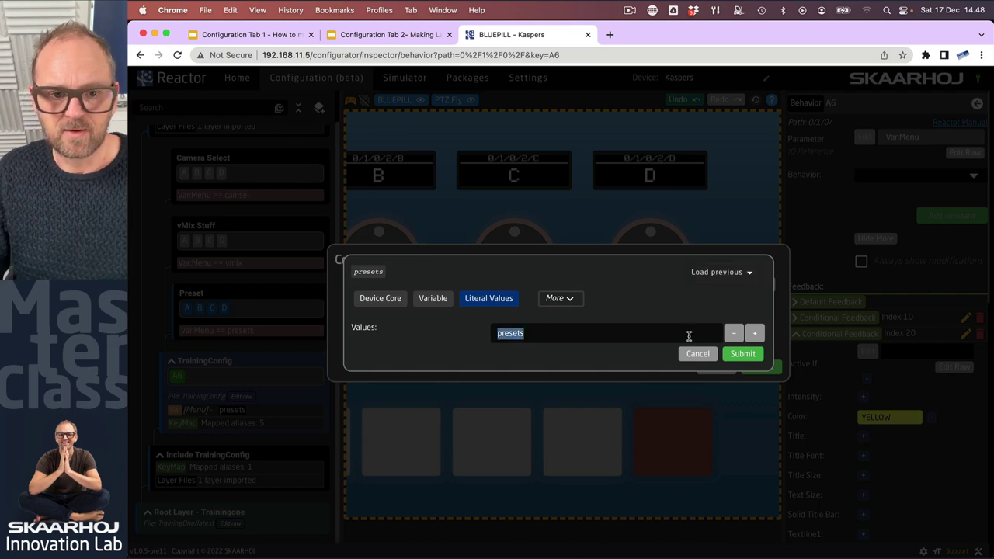
text(camsel)
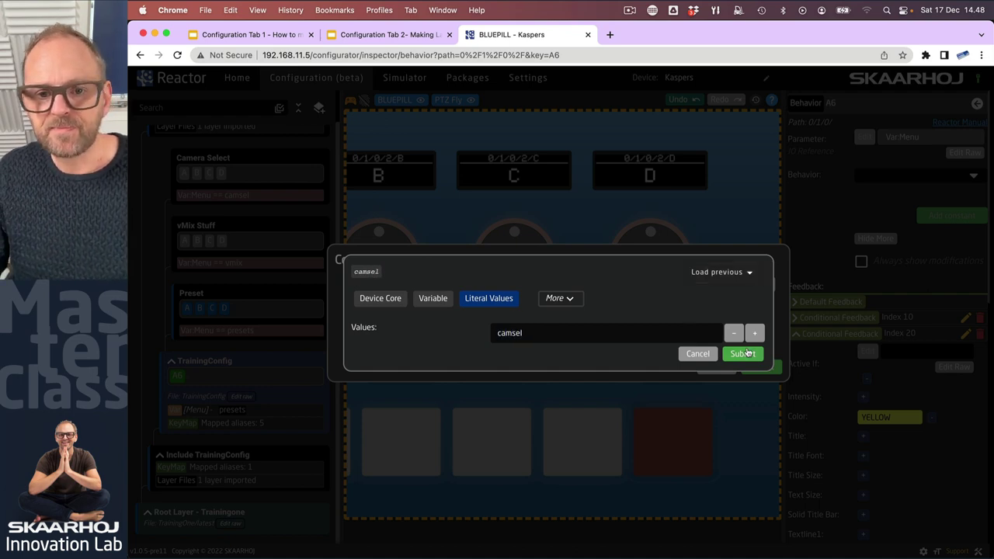
click(744, 354)
click(761, 371)
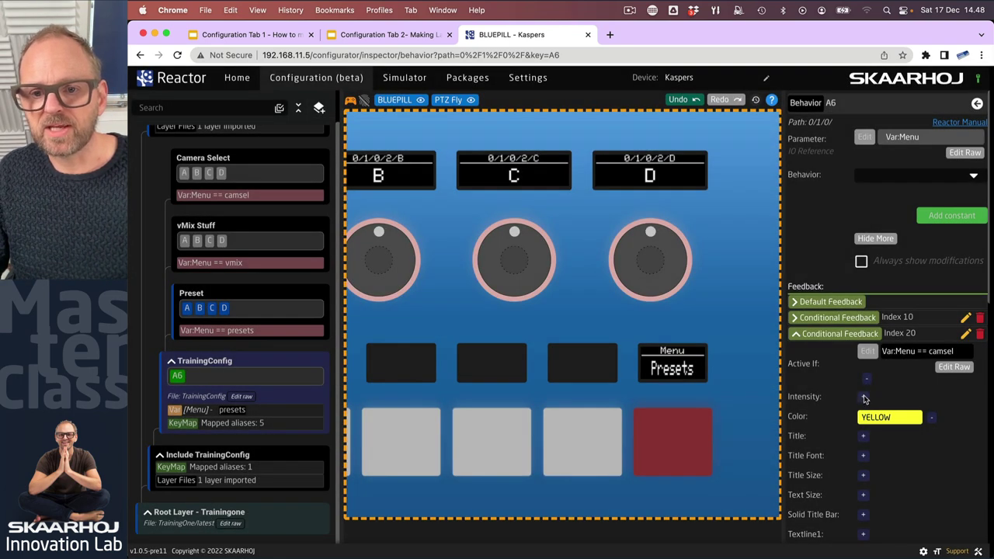
click(866, 399)
click(869, 398)
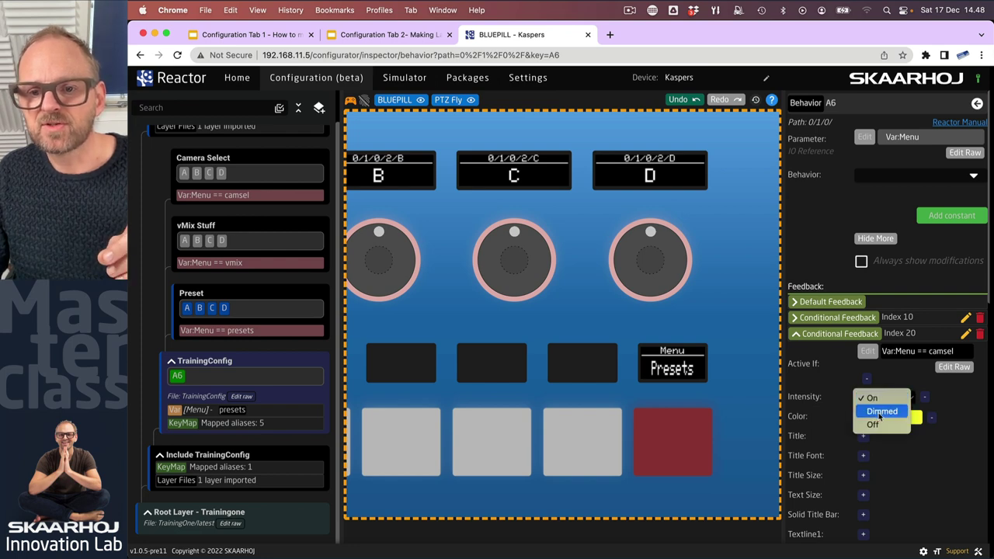
click(873, 399)
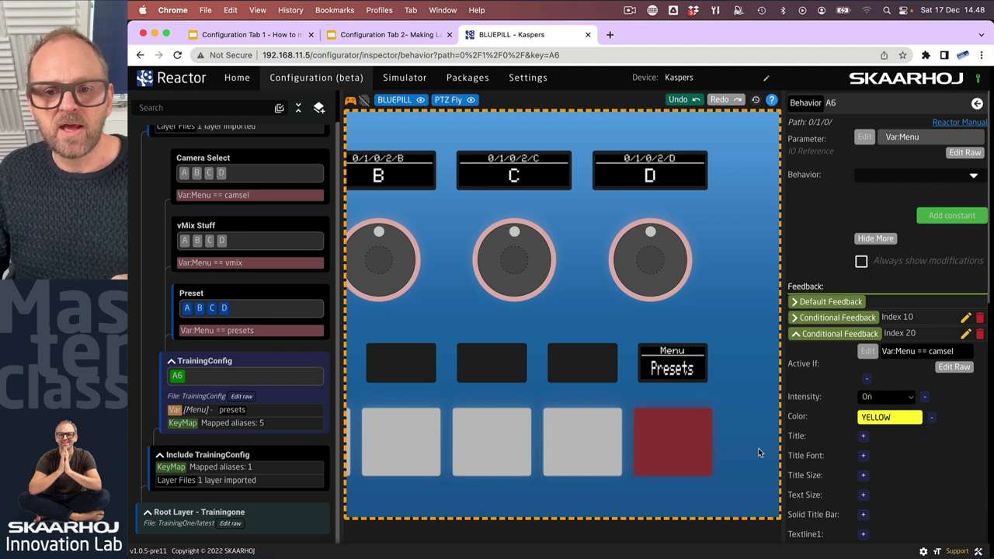
Step: Preview Menu as camsel (yellow) and presets (red), then leave it on vmix
click(190, 410)
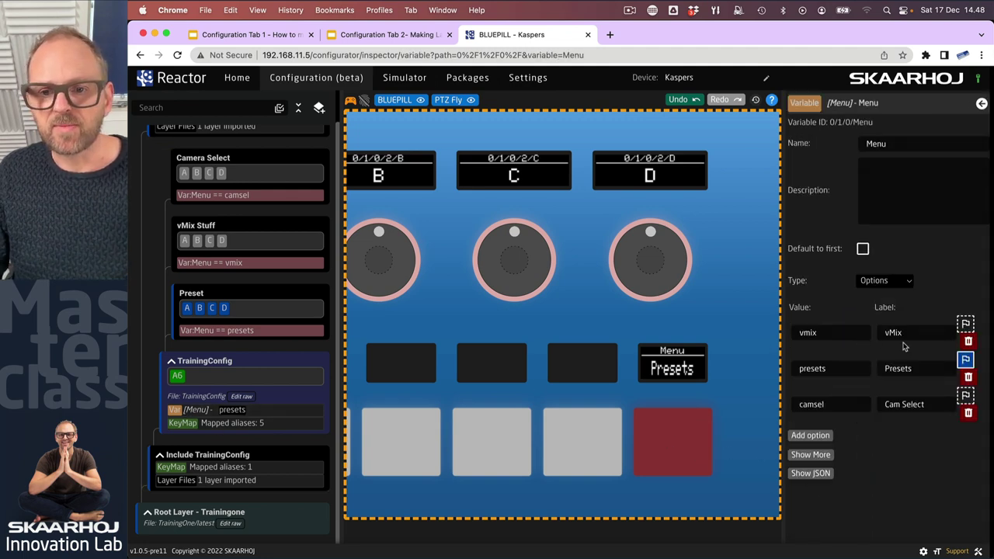
click(967, 396)
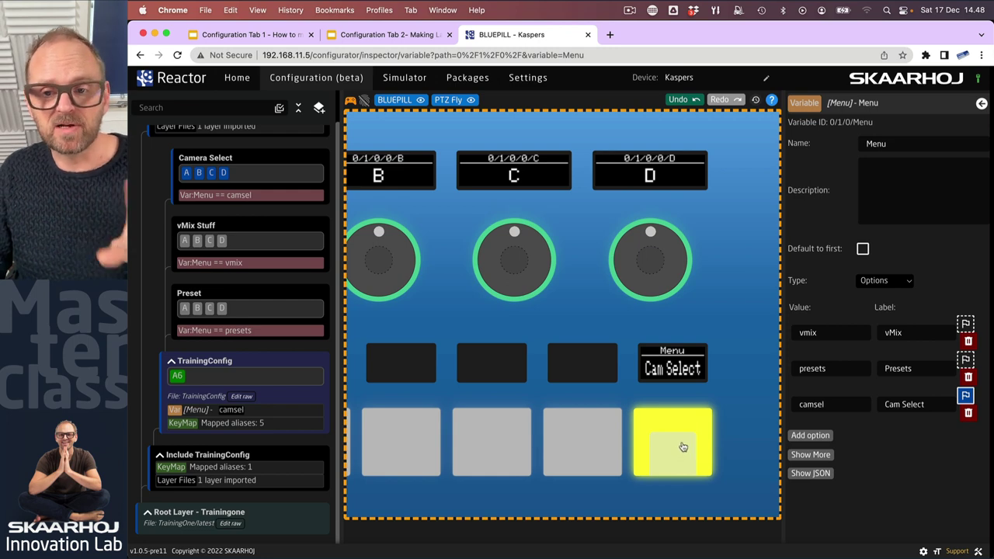
click(967, 360)
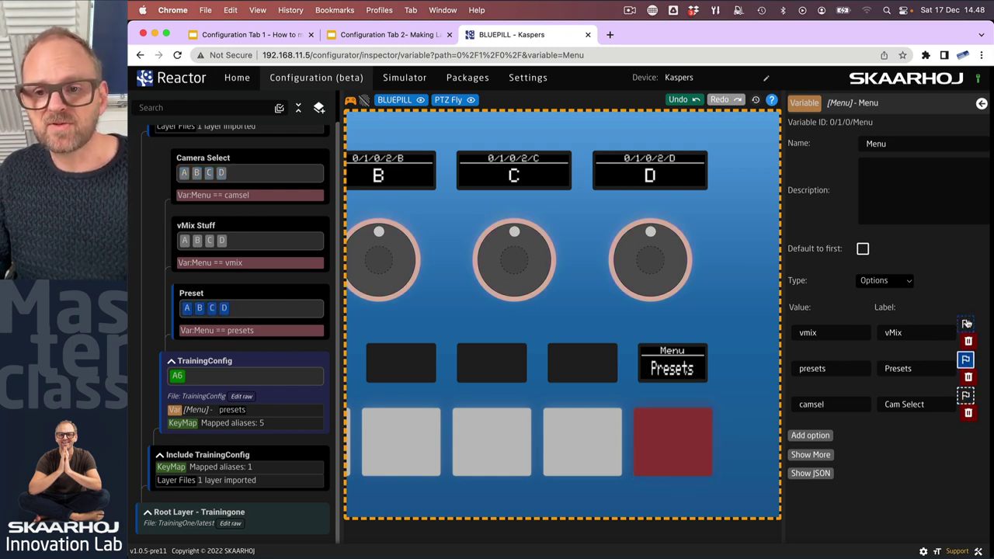
click(966, 323)
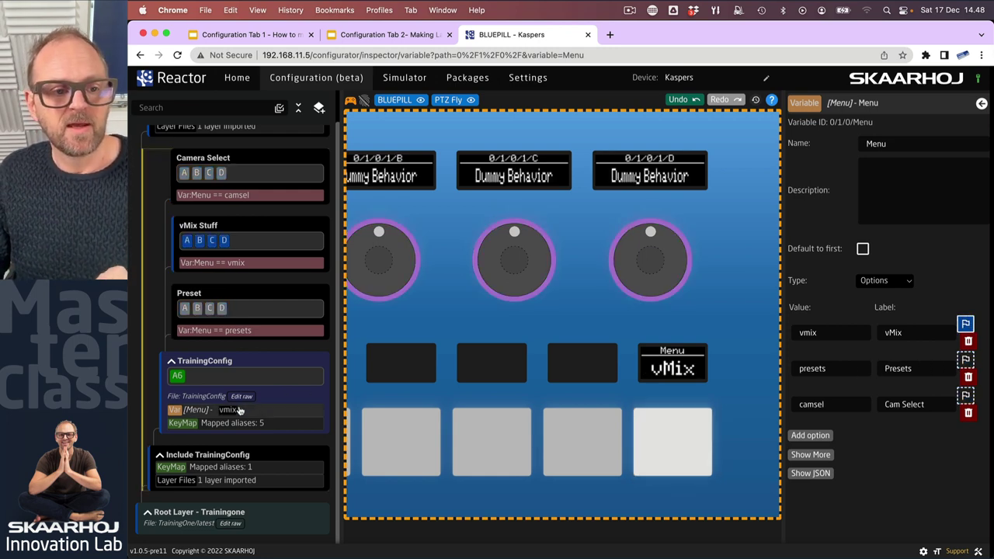
Step: Look through the Preset, vMix Stuff and Camera Select layer properties
click(252, 300)
click(251, 227)
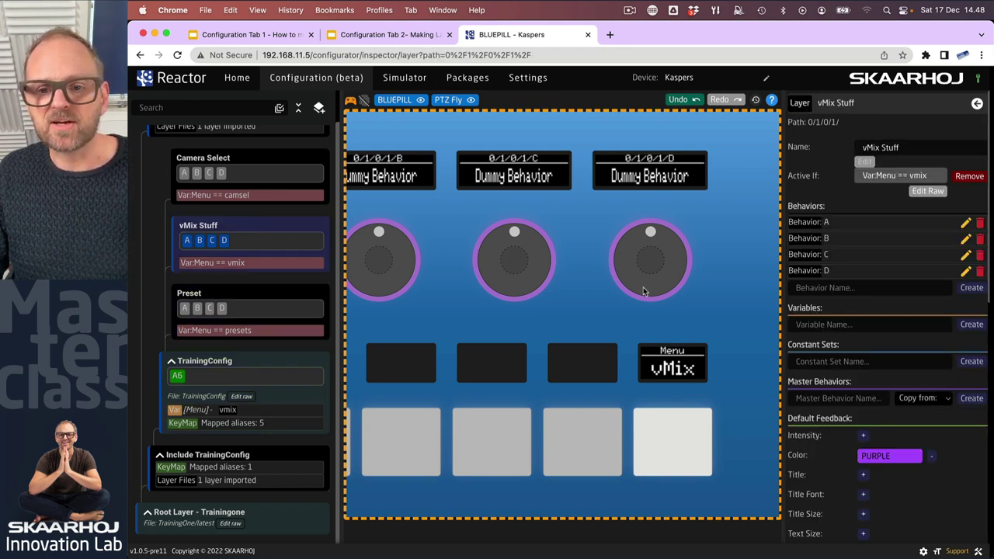
scroll(883, 481, down, 2)
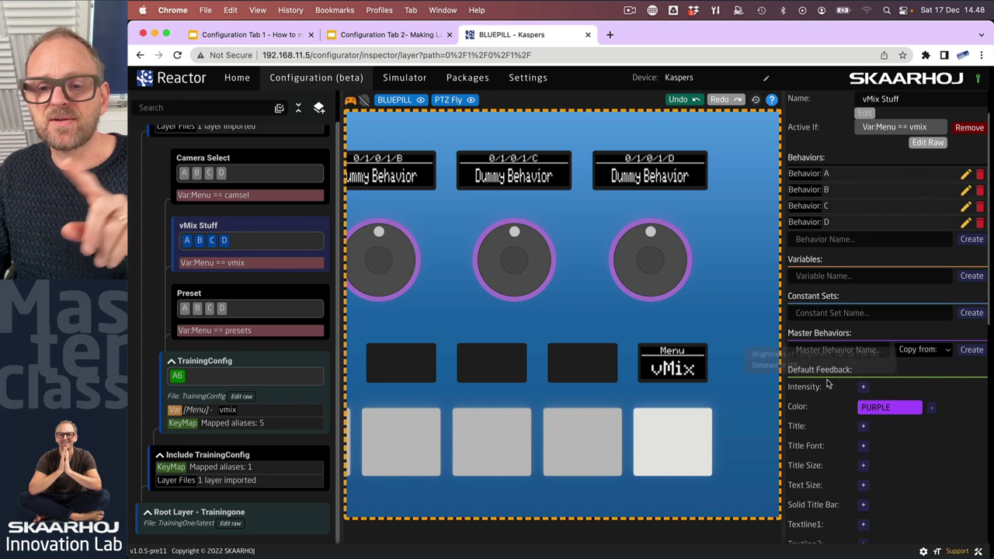
click(226, 295)
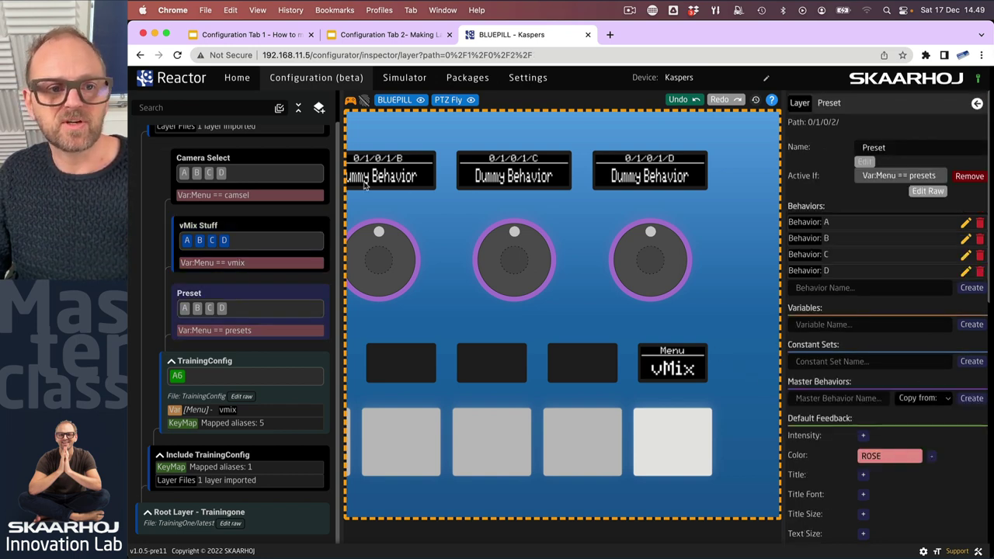
click(265, 160)
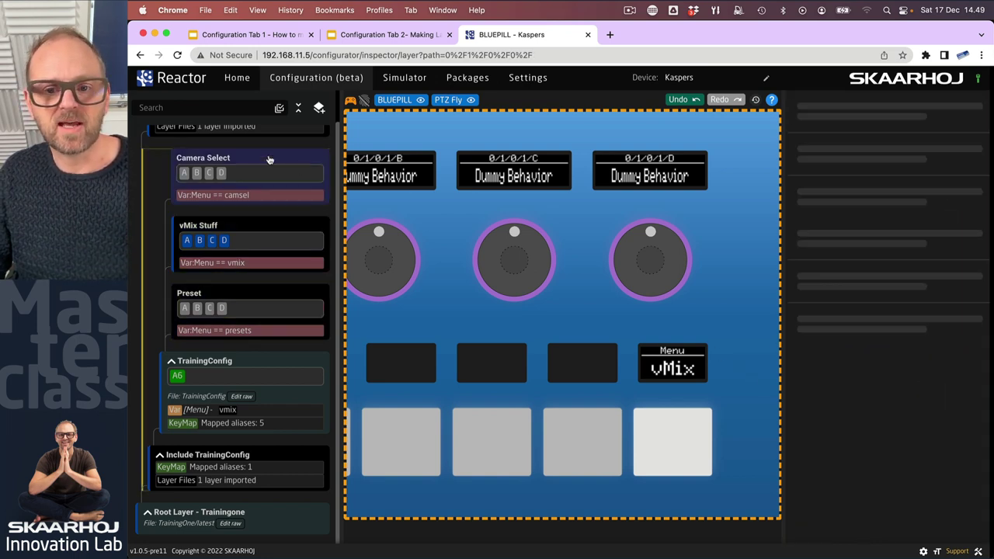
Step: Give the TrainingConfig layer an ICE default feedback colour
click(222, 364)
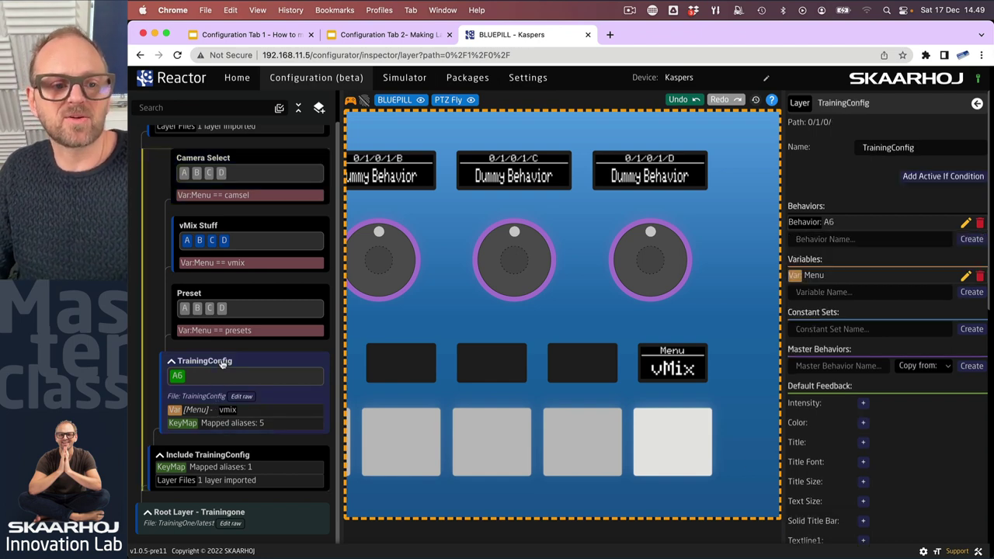
click(863, 424)
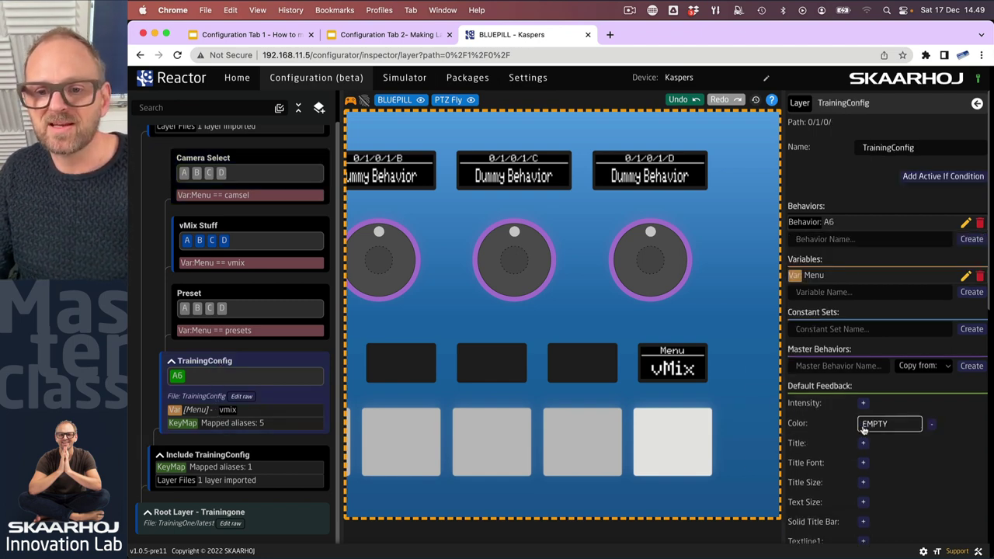
click(878, 425)
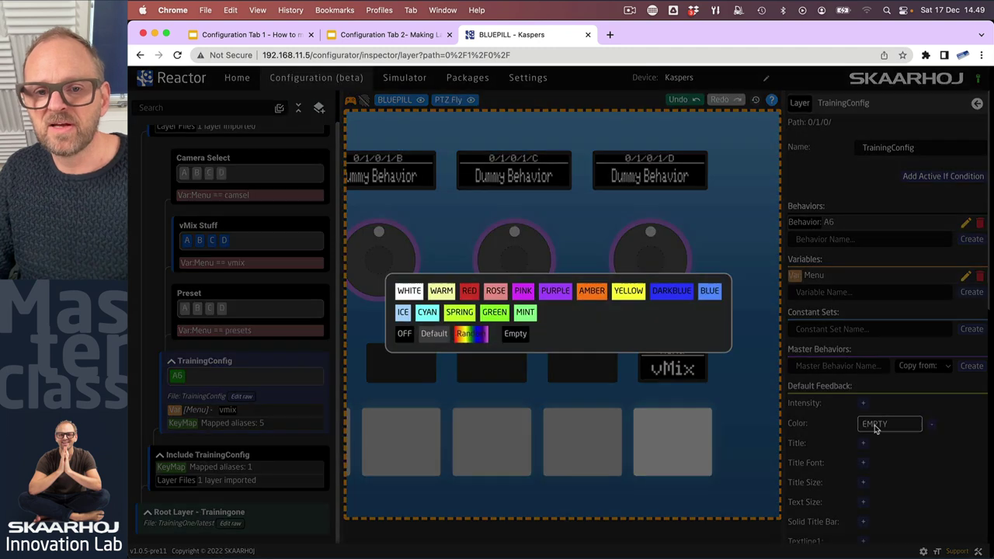
click(402, 312)
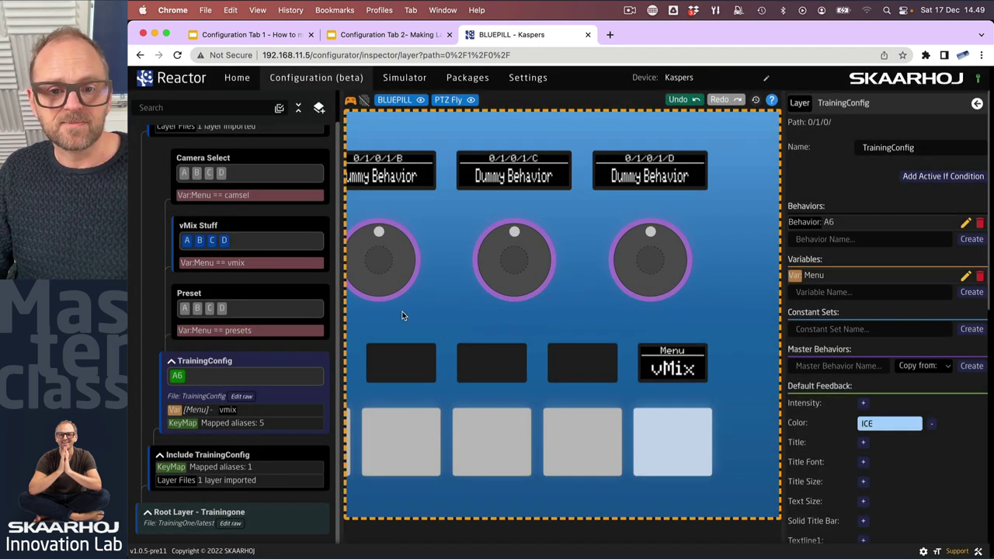
click(180, 379)
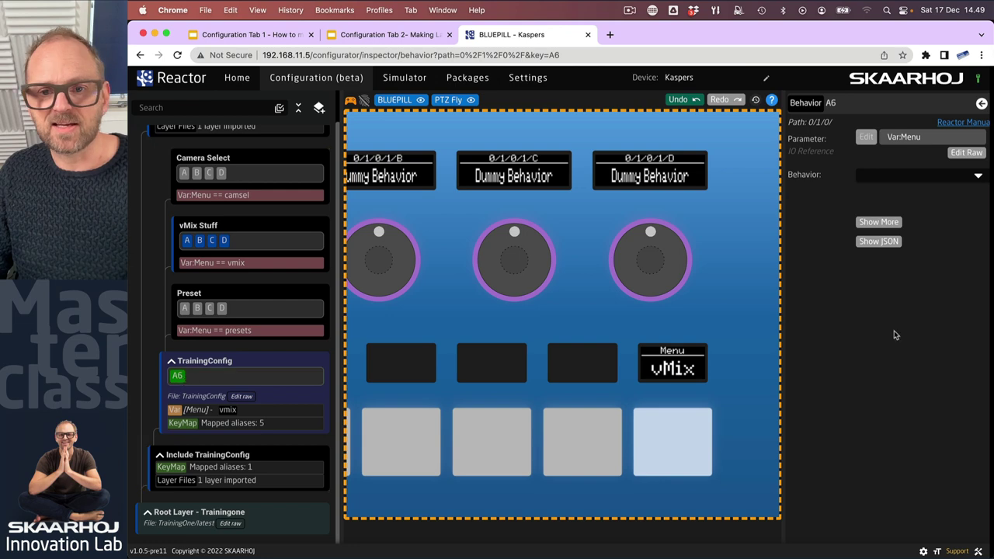
Step: Expand A6's red presets, yellow camsel and default feedback entries to review them
click(882, 223)
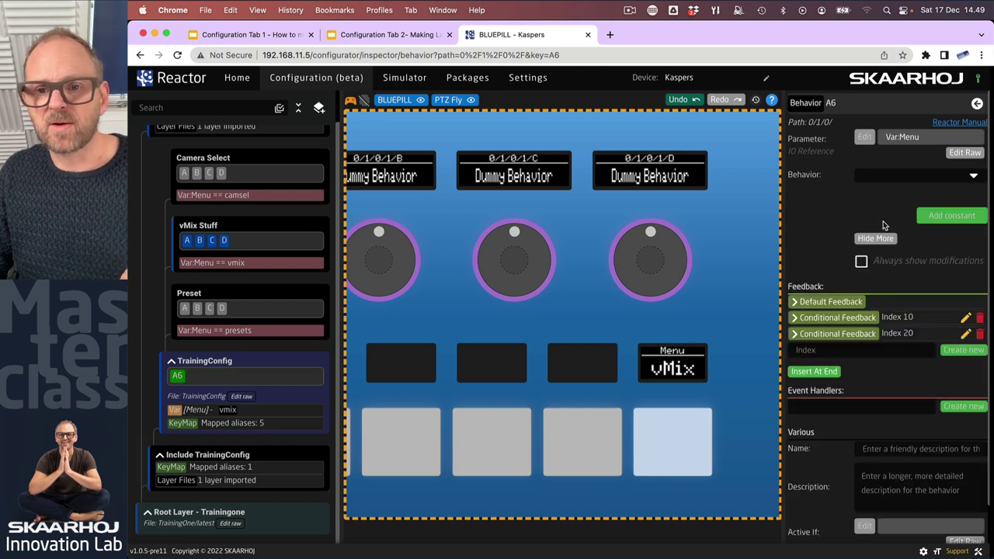
click(793, 334)
click(794, 317)
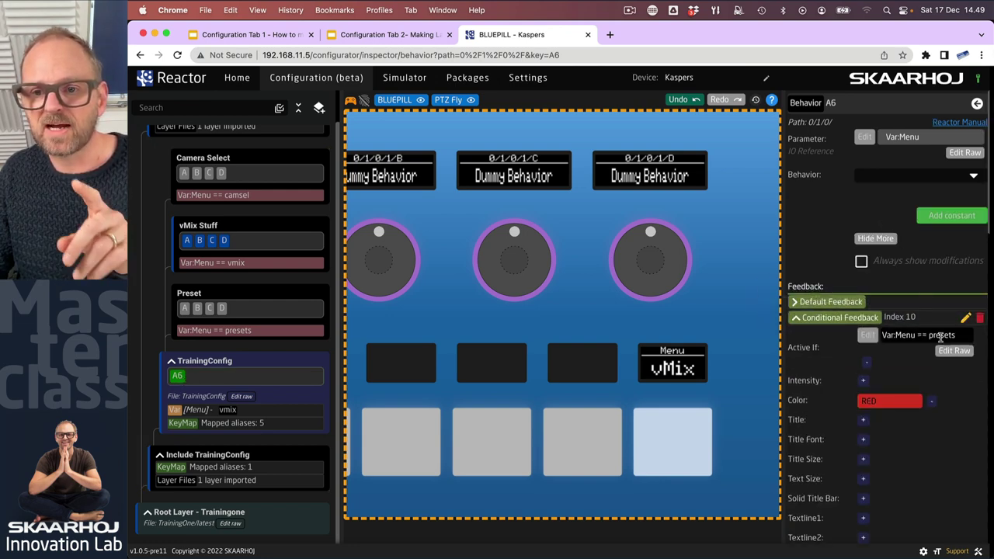
scroll(915, 419, down, 10)
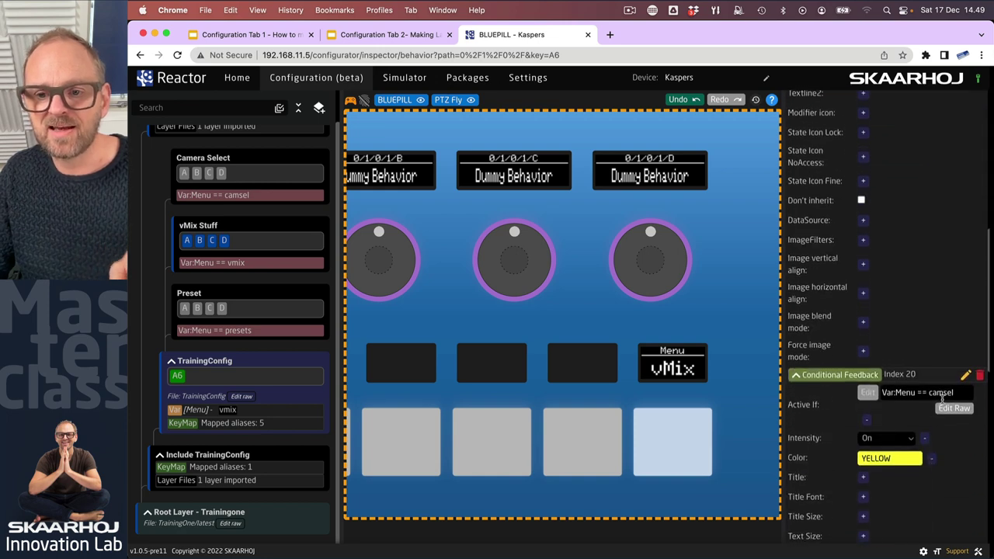
scroll(854, 354, up, 10)
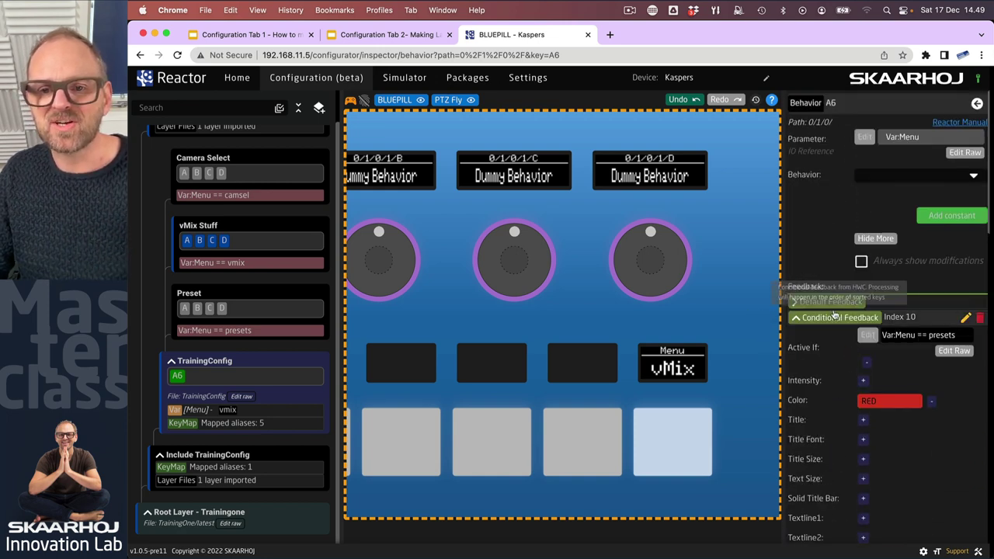
click(795, 304)
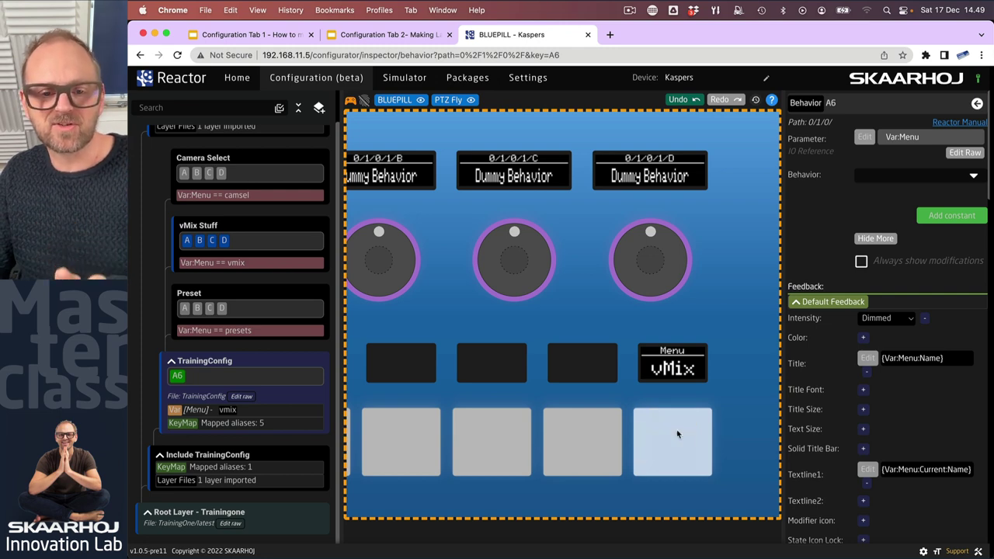
click(197, 410)
Step: Toggle Menu from presets to camsel and back to presets, confirming A6 turns red, then yellow, then red
click(965, 361)
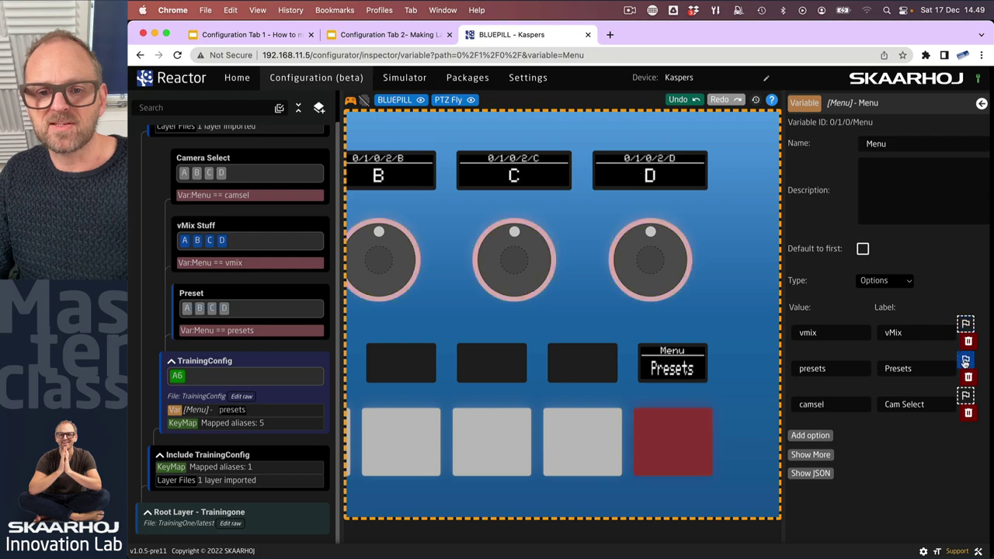
click(966, 397)
click(966, 360)
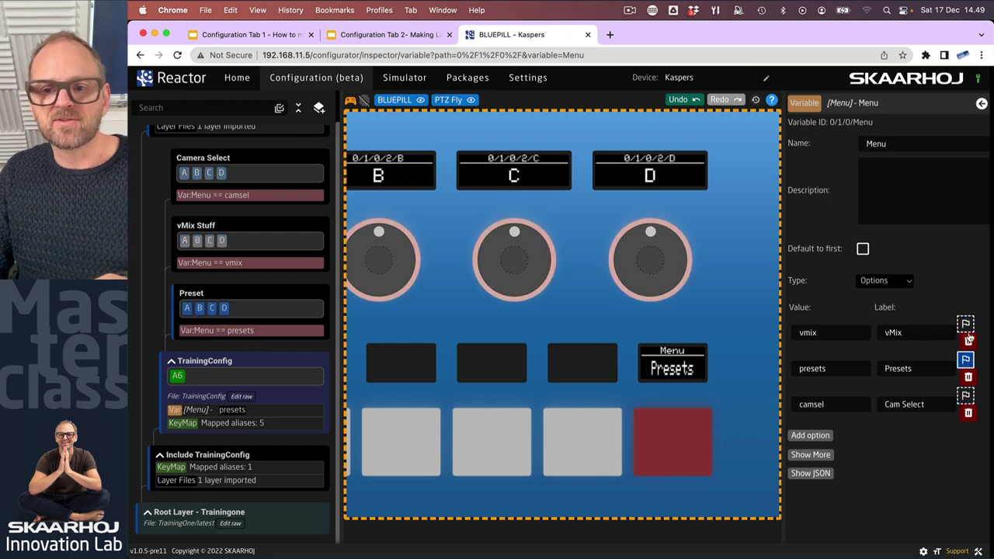